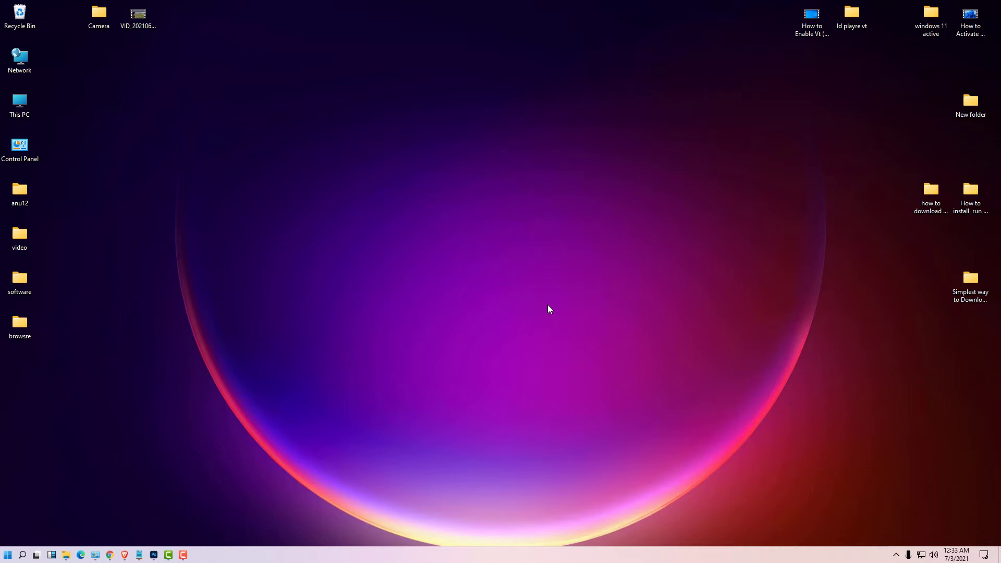
- Search Google for 'java jdk download' in the Chrome window
{"action": "mouse_move", "coordinate": [110, 554]}
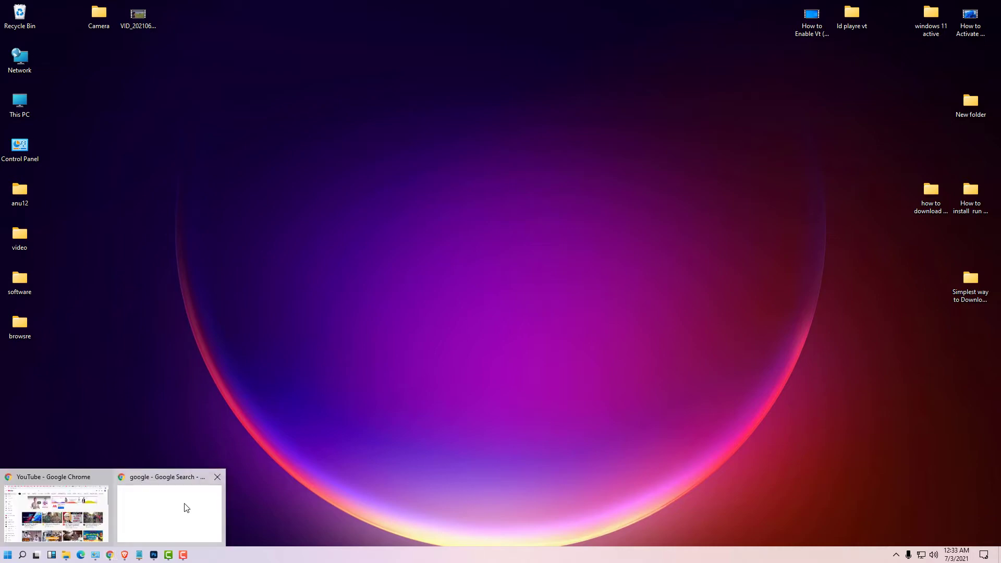
{"action": "left_click", "coordinate": [186, 507]}
{"action": "double_click", "coordinate": [149, 57]}
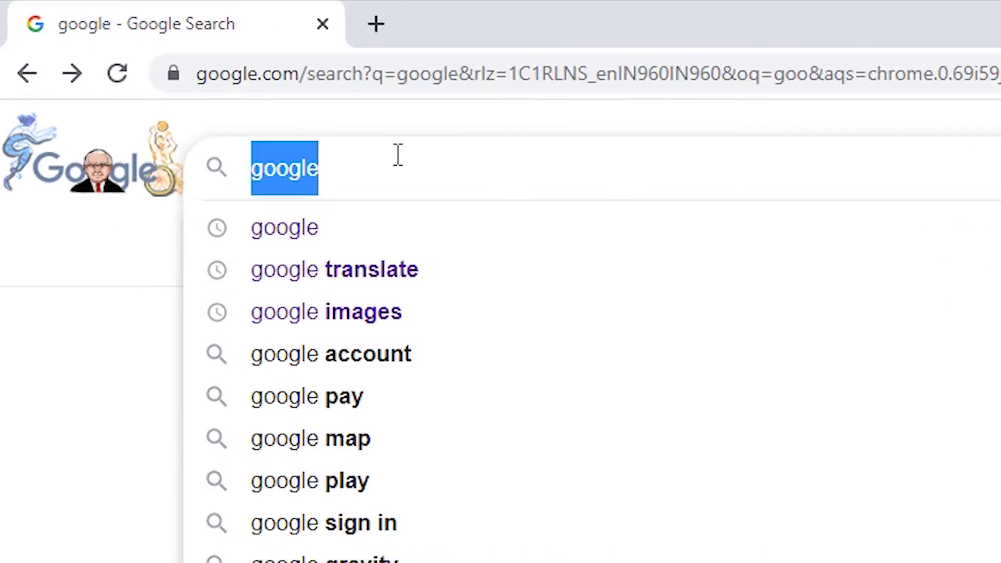
{"action": "type", "text": "java jdk download"}
{"action": "key", "text": "Return"}
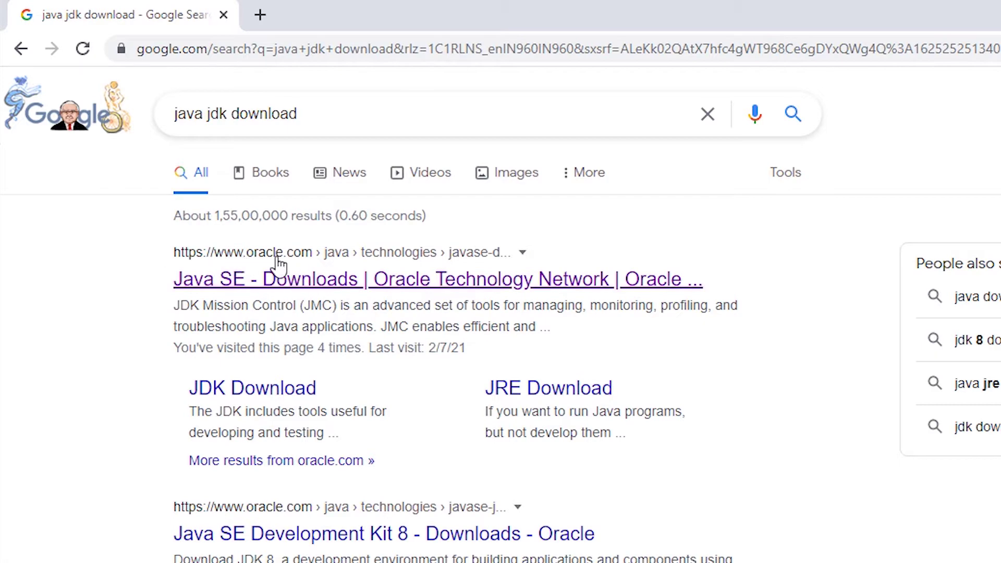
- Open the Oracle Java SE Downloads result in a new tab and switch to it
{"action": "right_click", "coordinate": [309, 278]}
{"action": "left_click", "coordinate": [369, 287]}
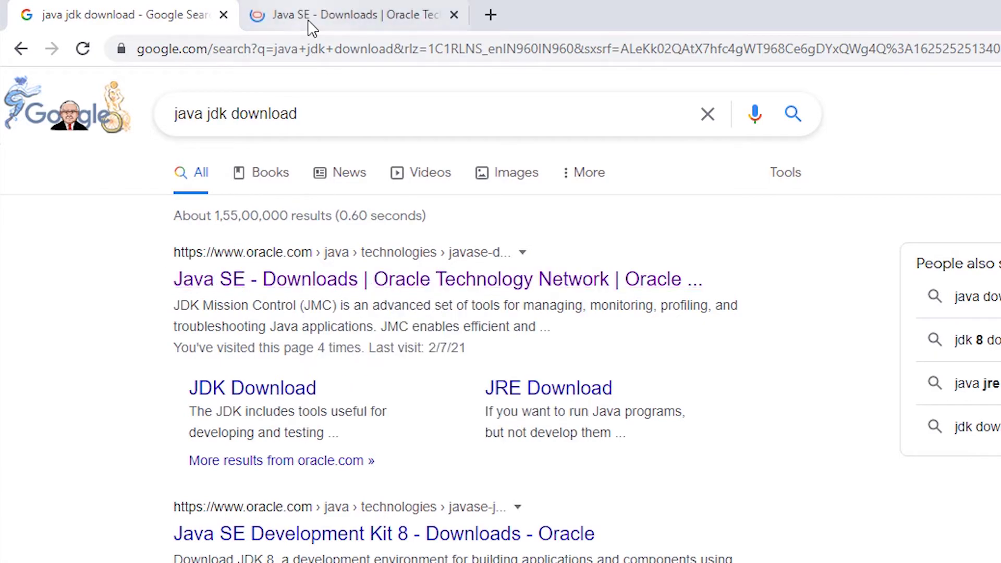
{"action": "left_click", "coordinate": [308, 23]}
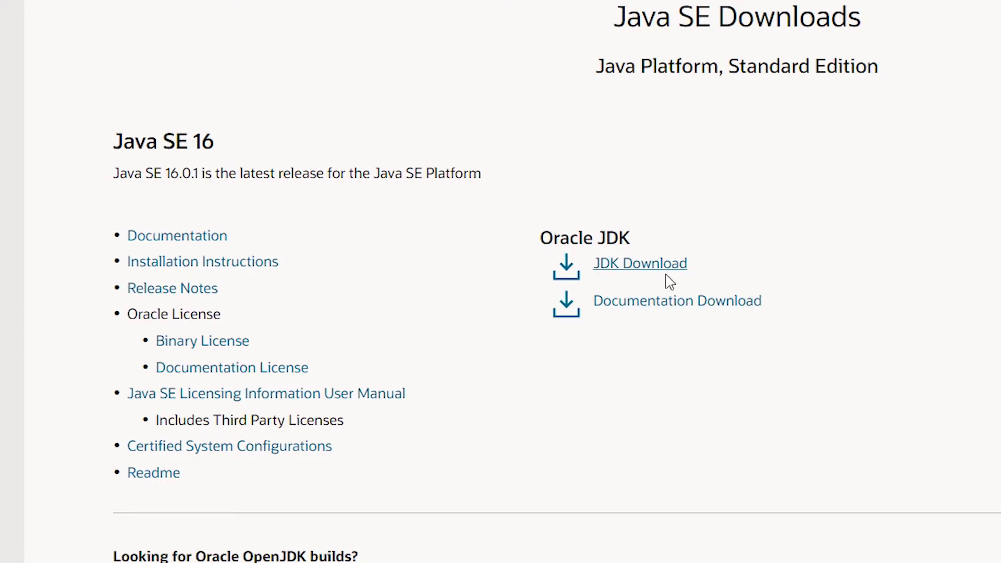
- Accept the Oracle license and download the JDK 16 Windows x64 installer exe
{"action": "left_click", "coordinate": [640, 271]}
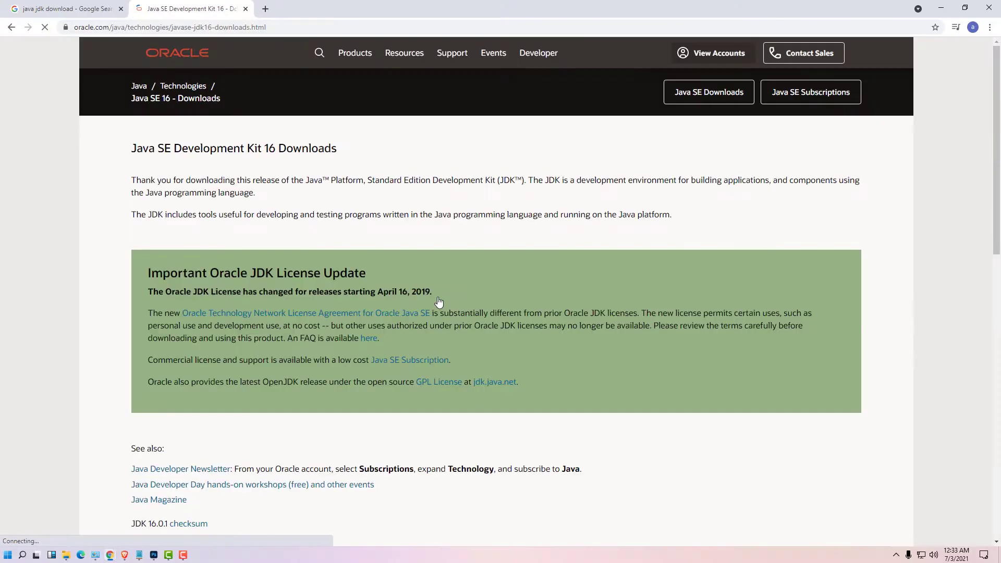
{"action": "scroll", "coordinate": [437, 313], "scroll_direction": "down", "scroll_amount": 8}
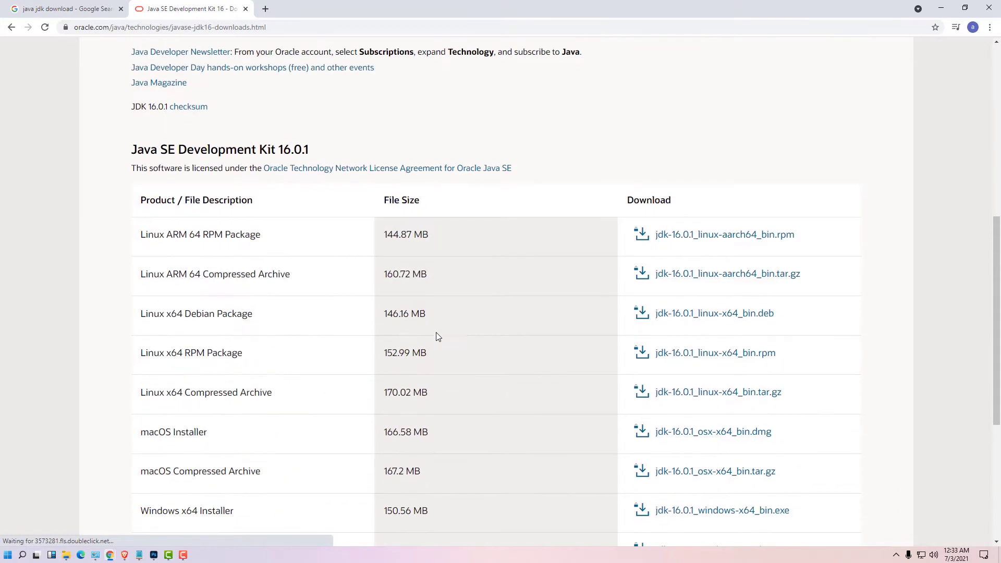
{"action": "scroll", "coordinate": [435, 340], "scroll_direction": "down", "scroll_amount": 1}
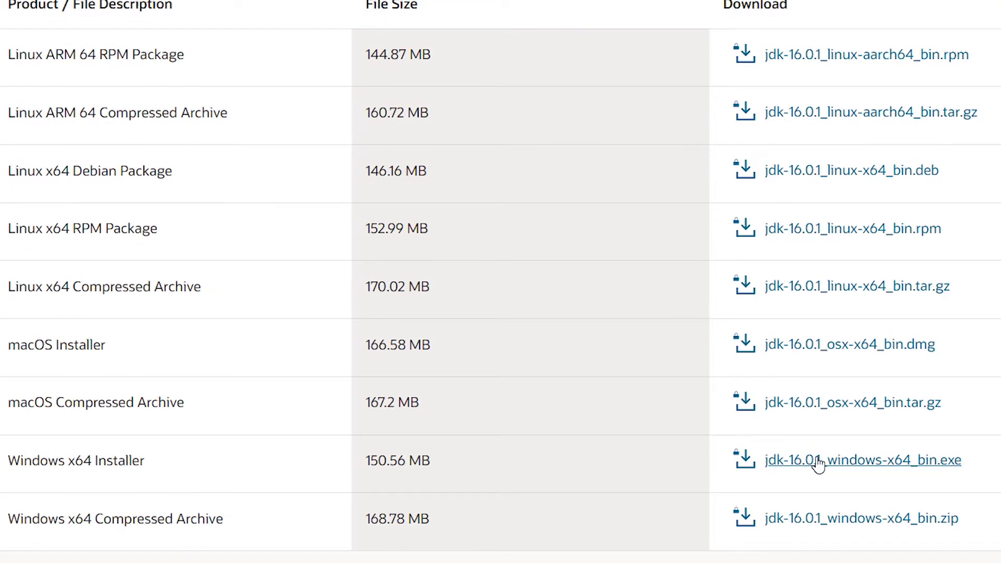
{"action": "left_click", "coordinate": [887, 467]}
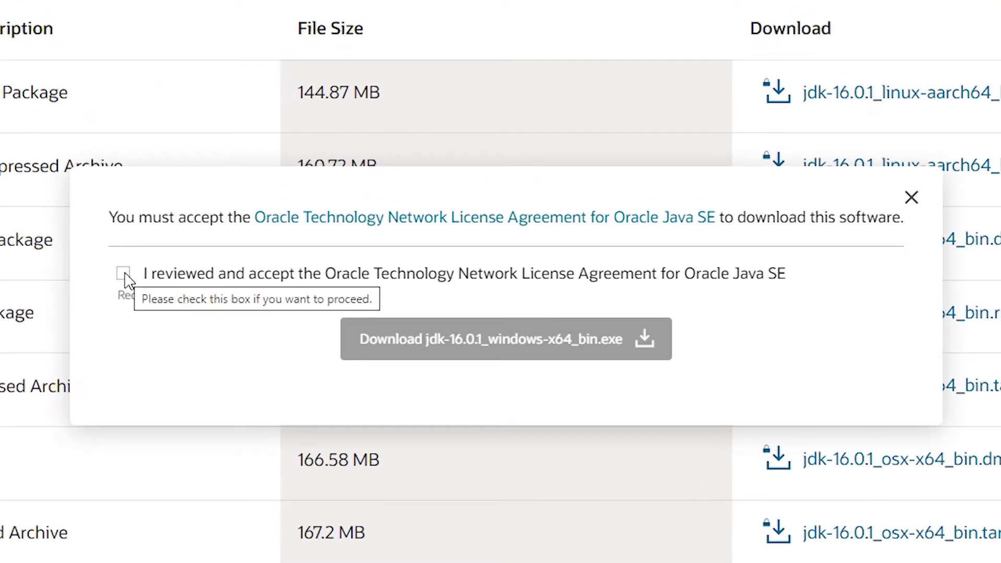
{"action": "left_click", "coordinate": [123, 274]}
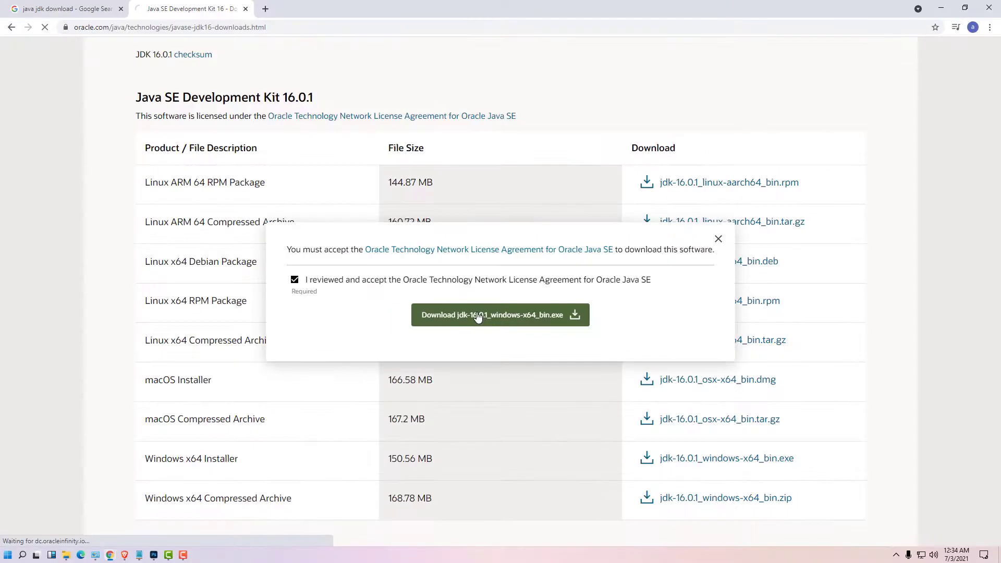
{"action": "left_click", "coordinate": [485, 347]}
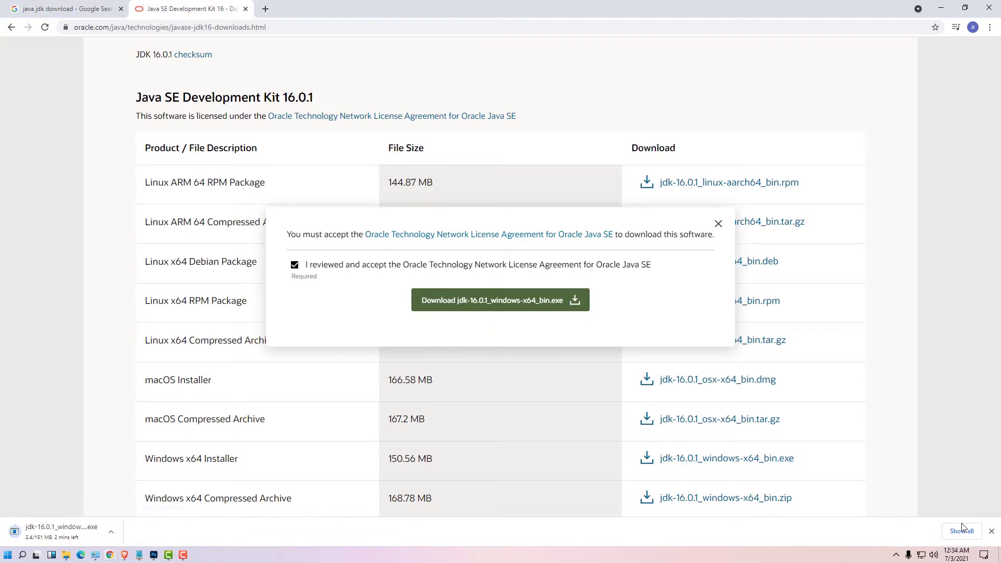
- Show the downloaded jdk installer in its Downloads folder with Chrome minimized
{"action": "left_click", "coordinate": [962, 531]}
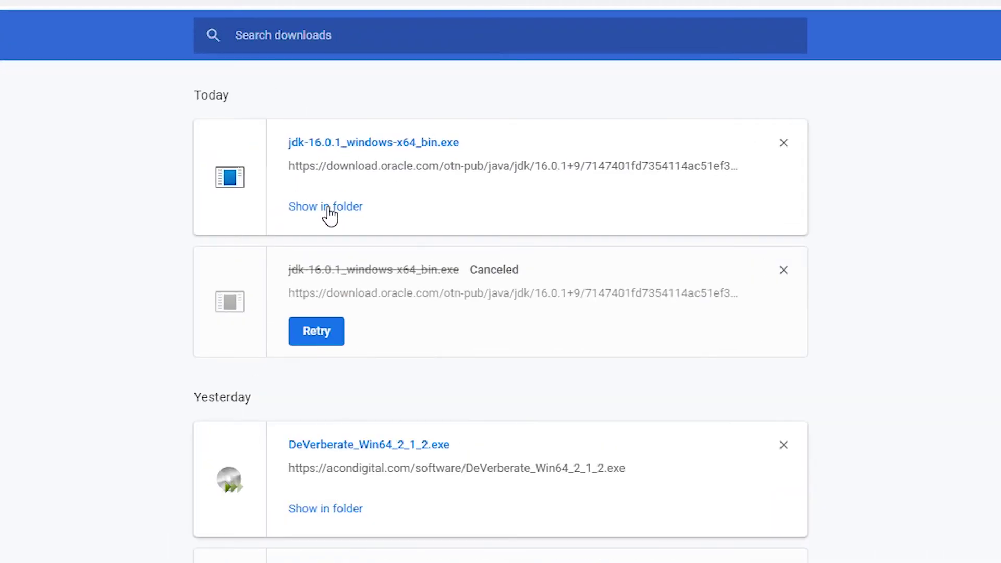
{"action": "left_click", "coordinate": [330, 209]}
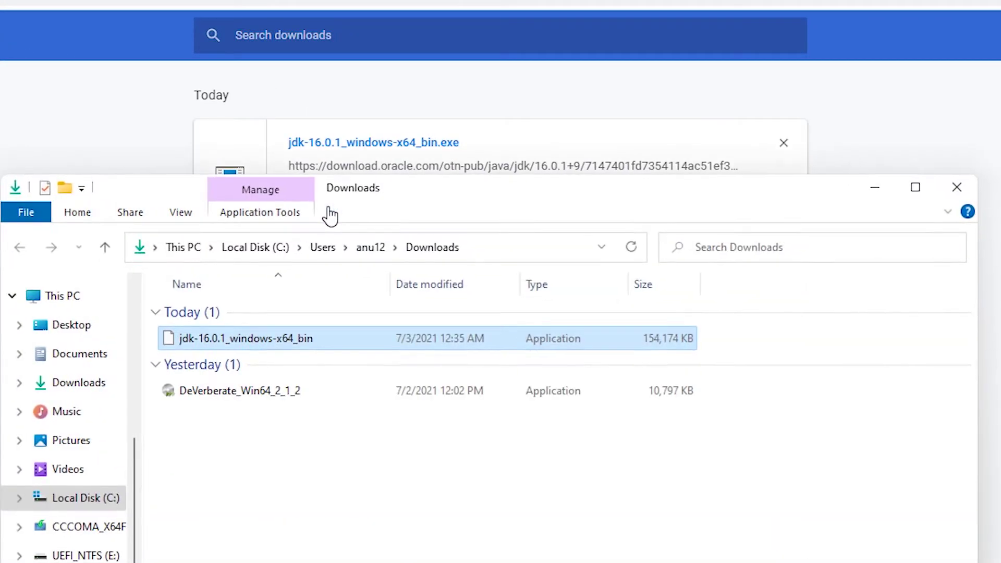
{"action": "left_click", "coordinate": [938, 7]}
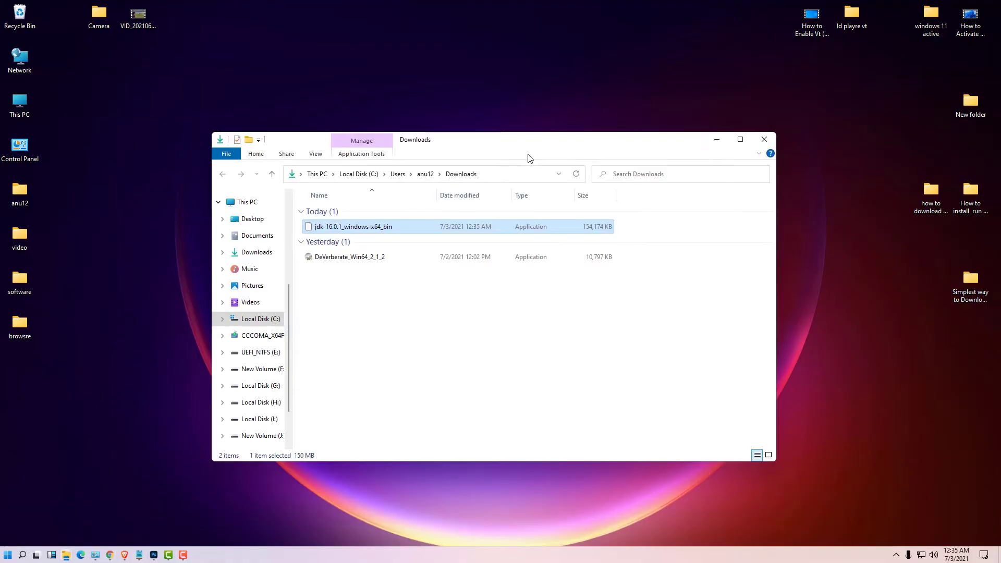
- Move jdk-16.0.1_windows-x64_bin onto the desktop and bring up its context menu
{"action": "left_click_drag", "start_coordinate": [523, 150], "coordinate": [808, 152]}
{"action": "left_click_drag", "start_coordinate": [654, 232], "coordinate": [389, 272]}
{"action": "left_click_drag", "start_coordinate": [974, 144], "coordinate": [569, 194]}
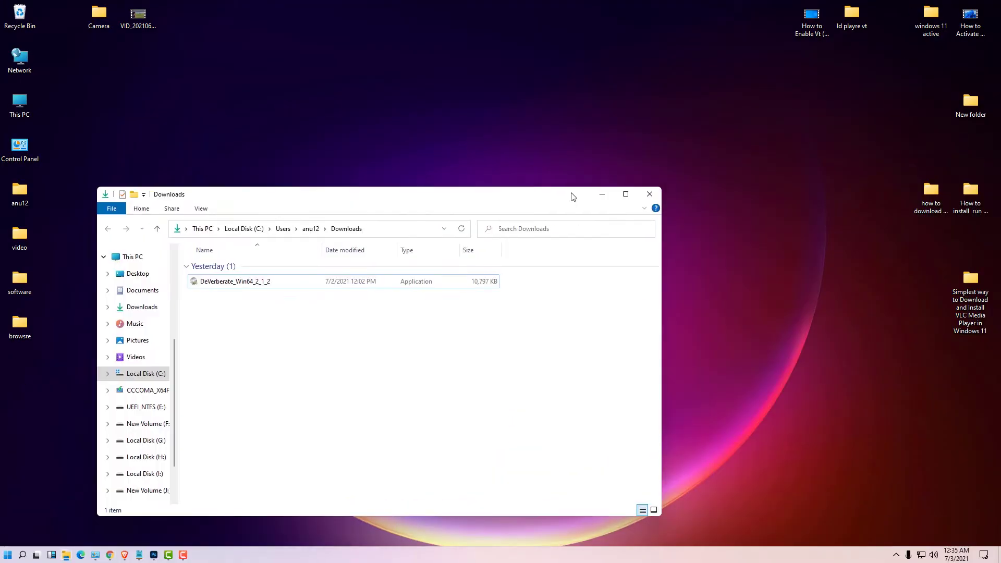
{"action": "left_click", "coordinate": [644, 194]}
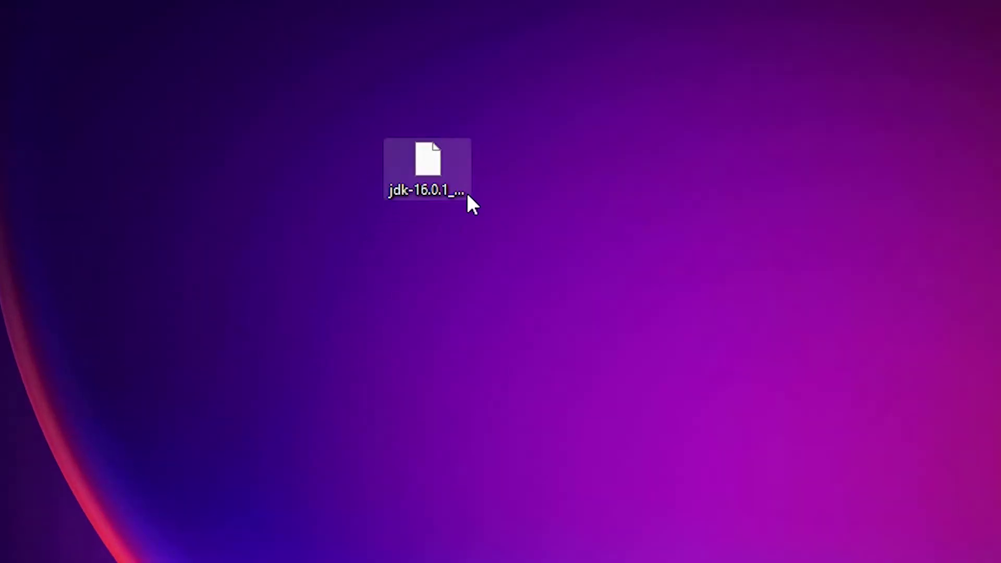
{"action": "left_click", "coordinate": [392, 249]}
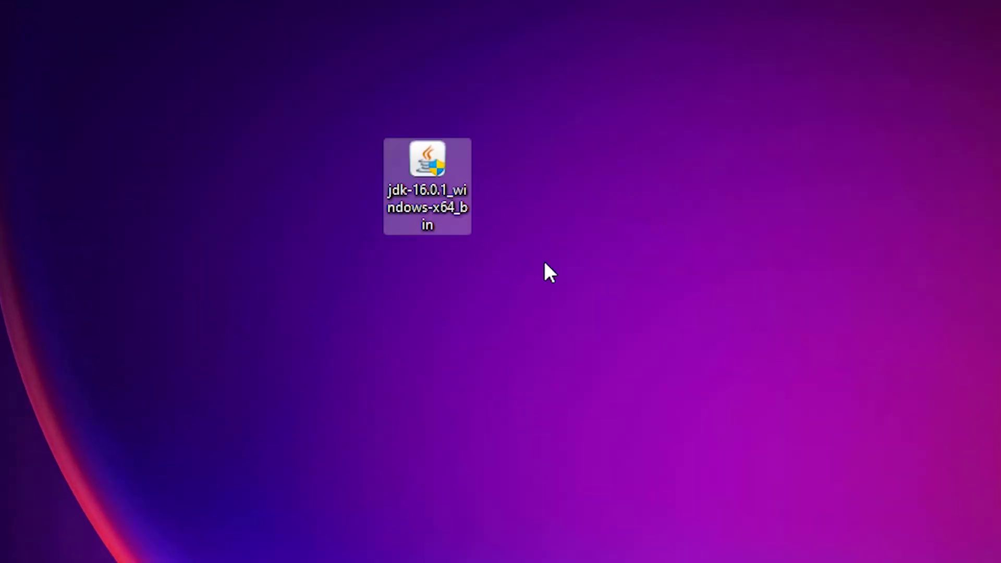
{"action": "mouse_move", "coordinate": [420, 187]}
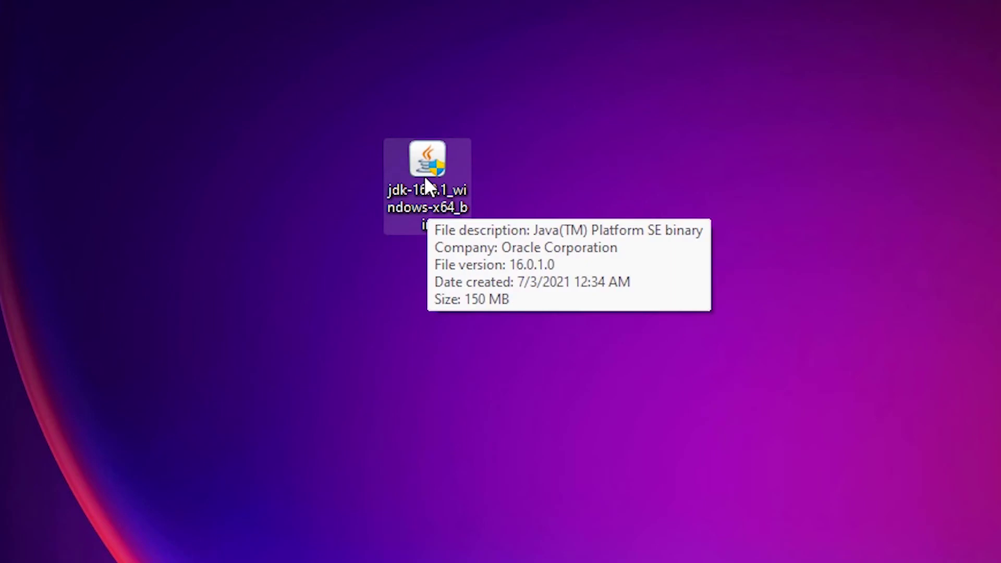
{"action": "right_click", "coordinate": [433, 158]}
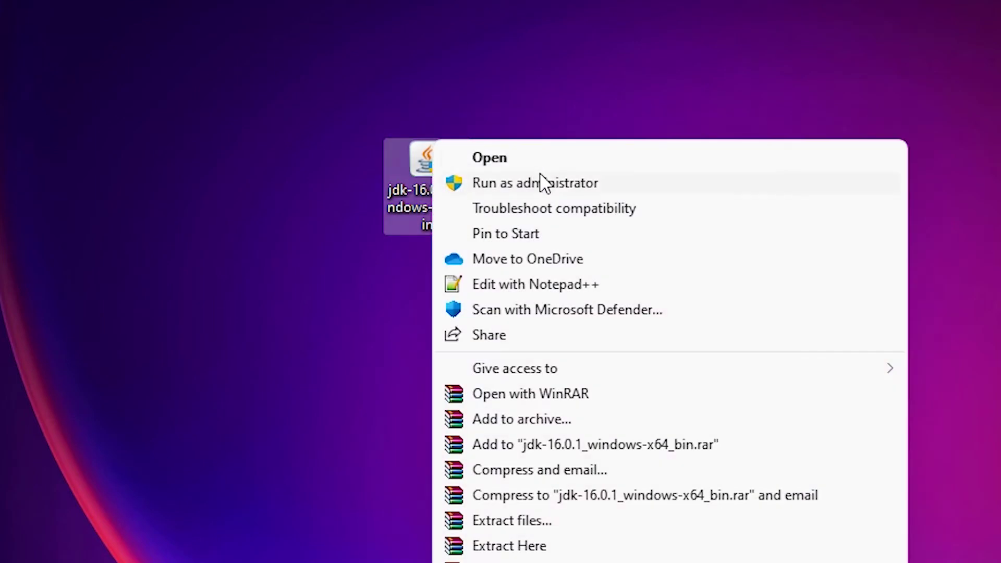
- Run the installer as administrator, installing JDK 16.0.1 to the default C:\Program Files\Java\jdk-16.0.1\
{"action": "left_click", "coordinate": [573, 187]}
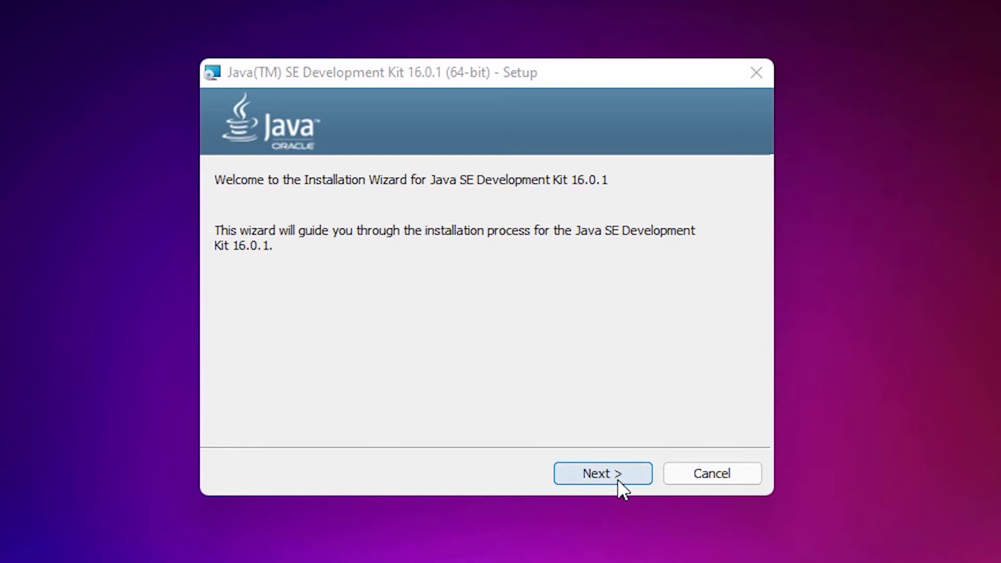
{"action": "left_click", "coordinate": [614, 482]}
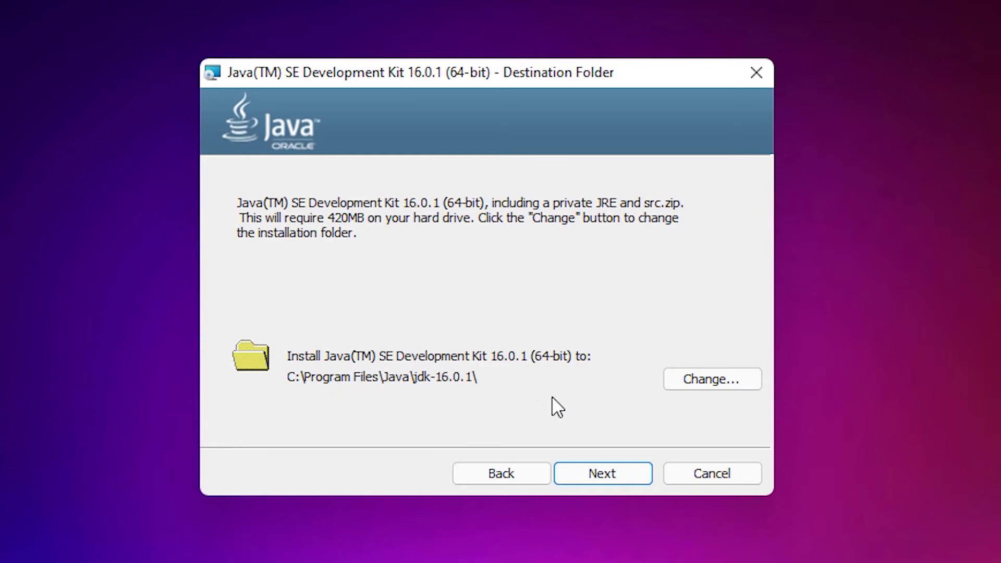
{"action": "left_click", "coordinate": [601, 472]}
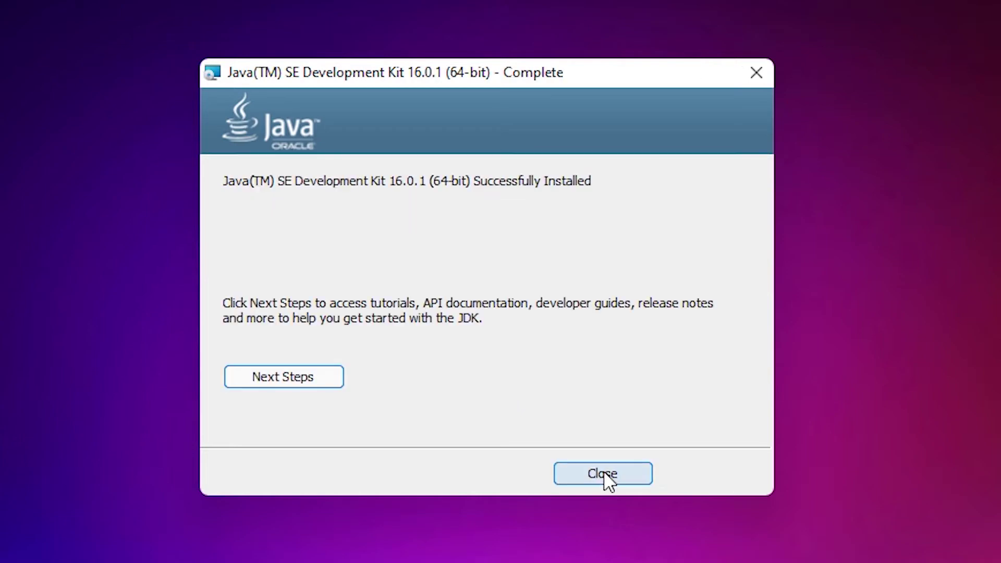
{"action": "left_click", "coordinate": [604, 475]}
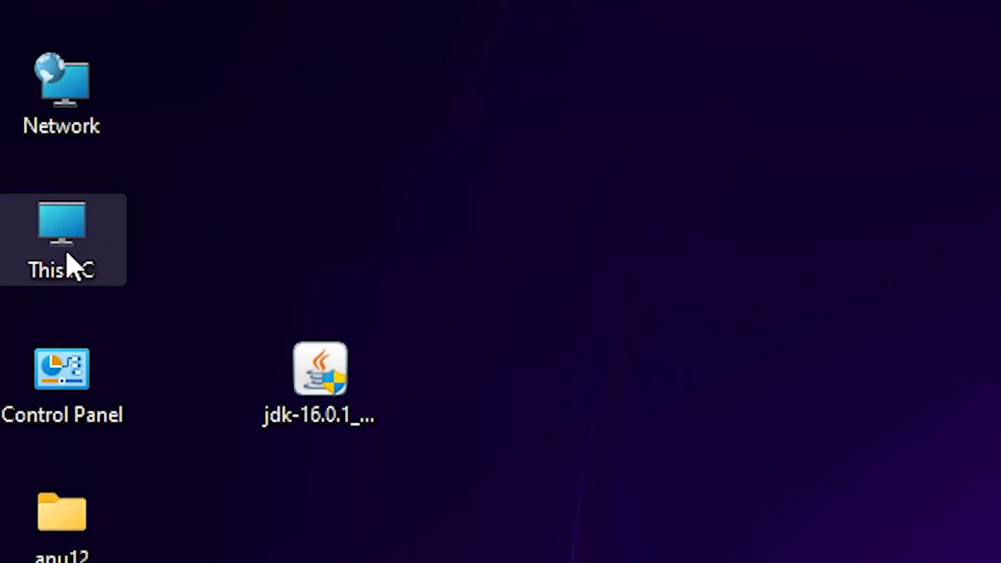
- Browse from This PC to C:\Program Files\Java\jdk-16.0.1\bin
{"action": "double_click", "coordinate": [89, 242]}
{"action": "left_click_drag", "start_coordinate": [423, 202], "coordinate": [511, 146]}
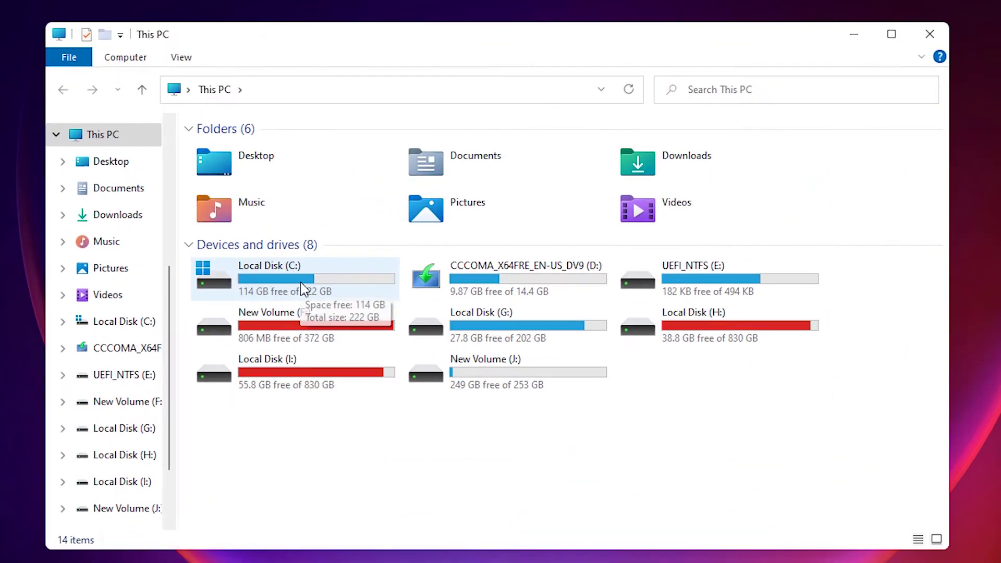
{"action": "double_click", "coordinate": [359, 295]}
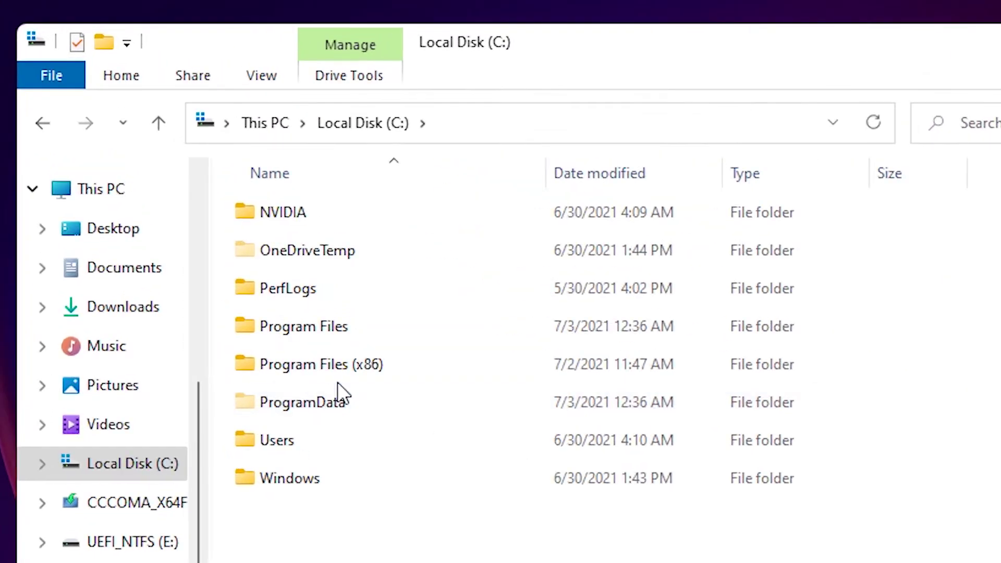
{"action": "double_click", "coordinate": [301, 318]}
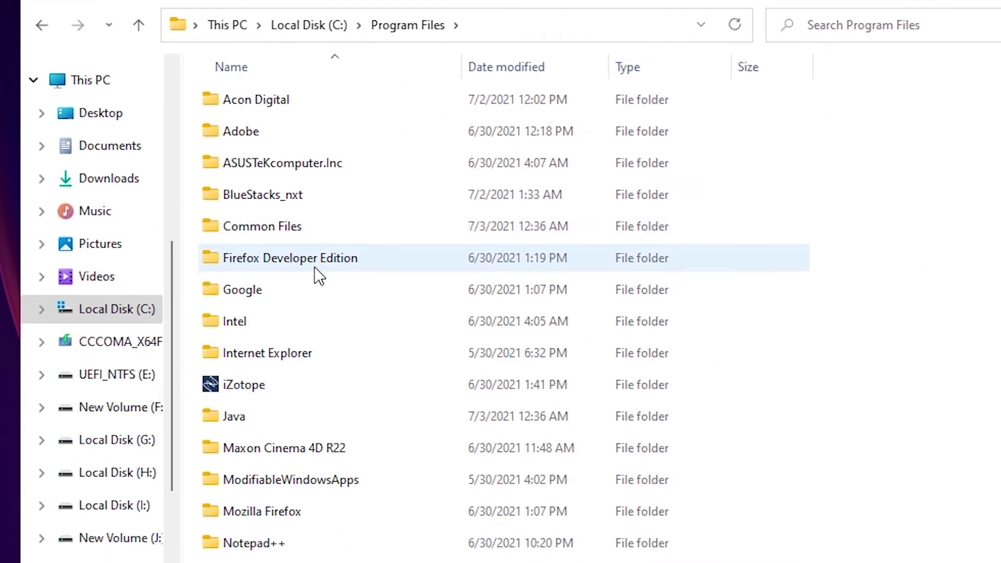
{"action": "mouse_move", "coordinate": [357, 405]}
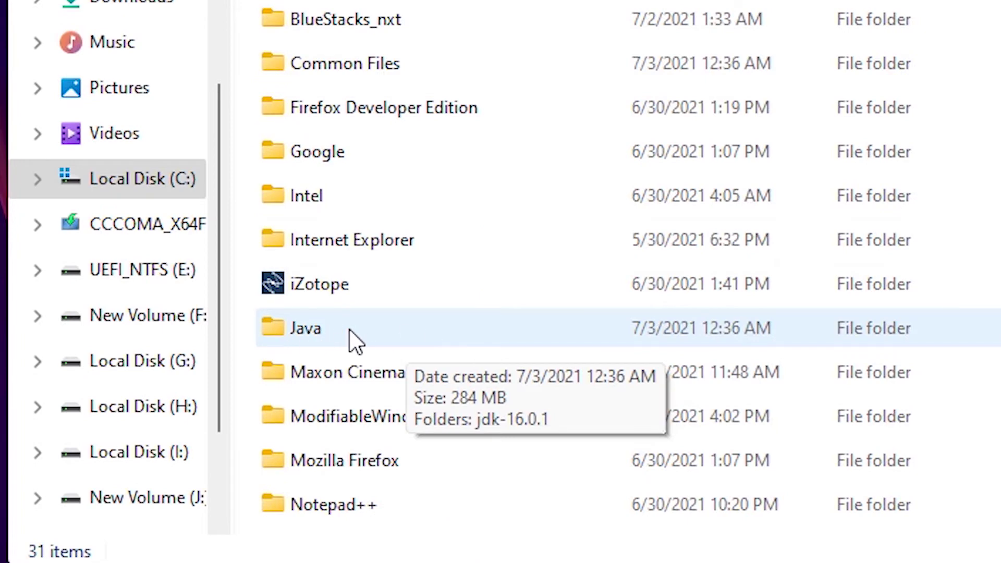
{"action": "double_click", "coordinate": [349, 329]}
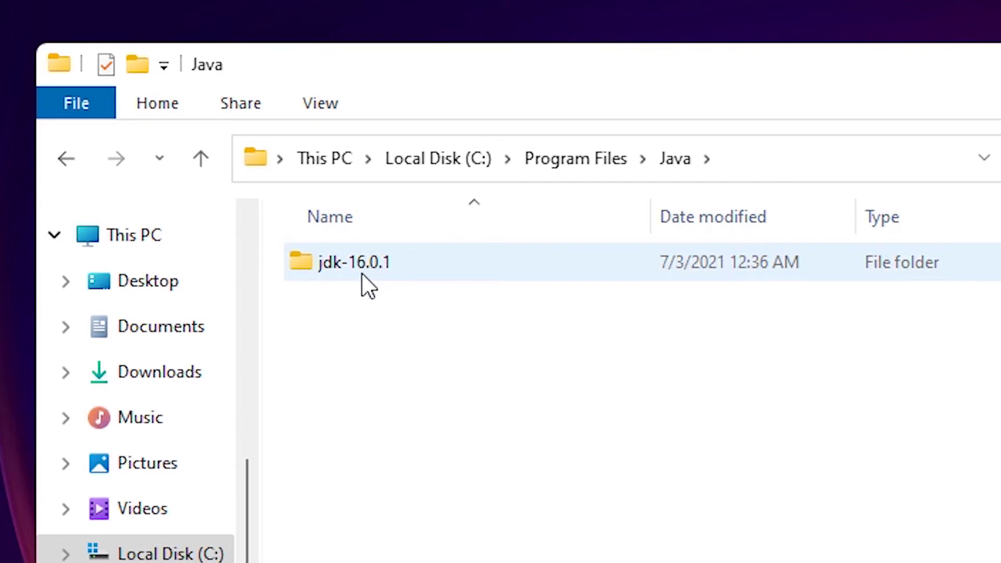
{"action": "mouse_move", "coordinate": [362, 274]}
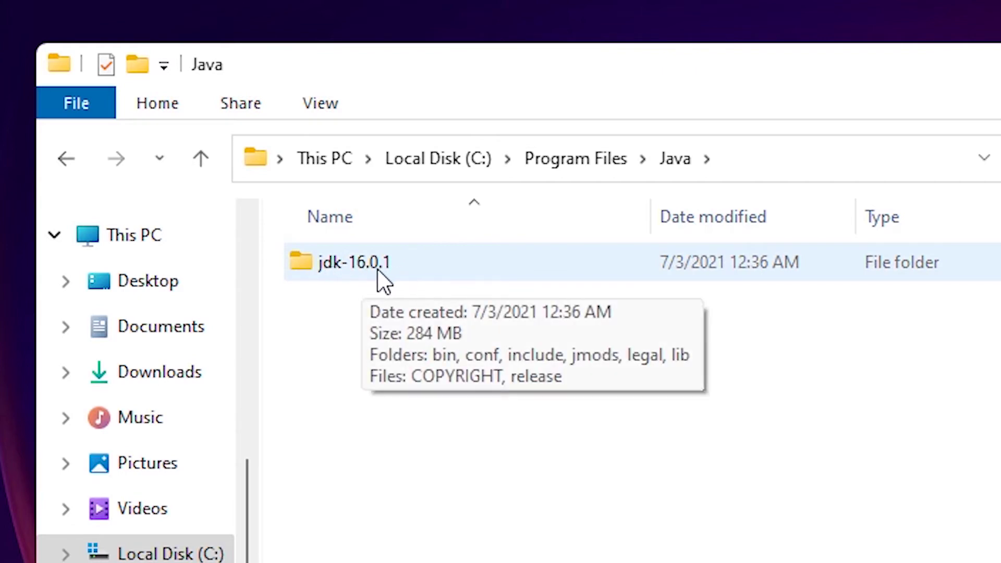
{"action": "double_click", "coordinate": [368, 271]}
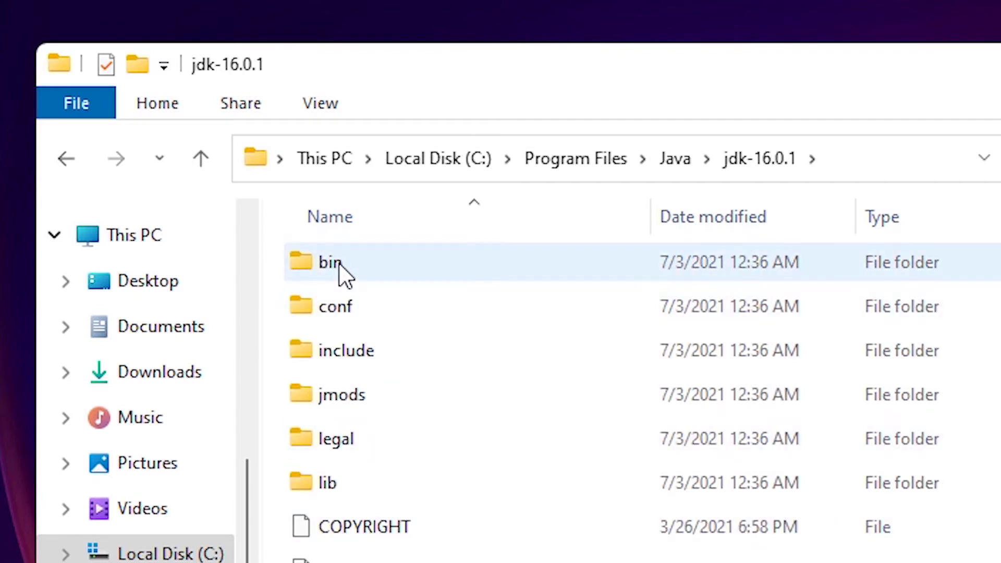
{"action": "double_click", "coordinate": [339, 263]}
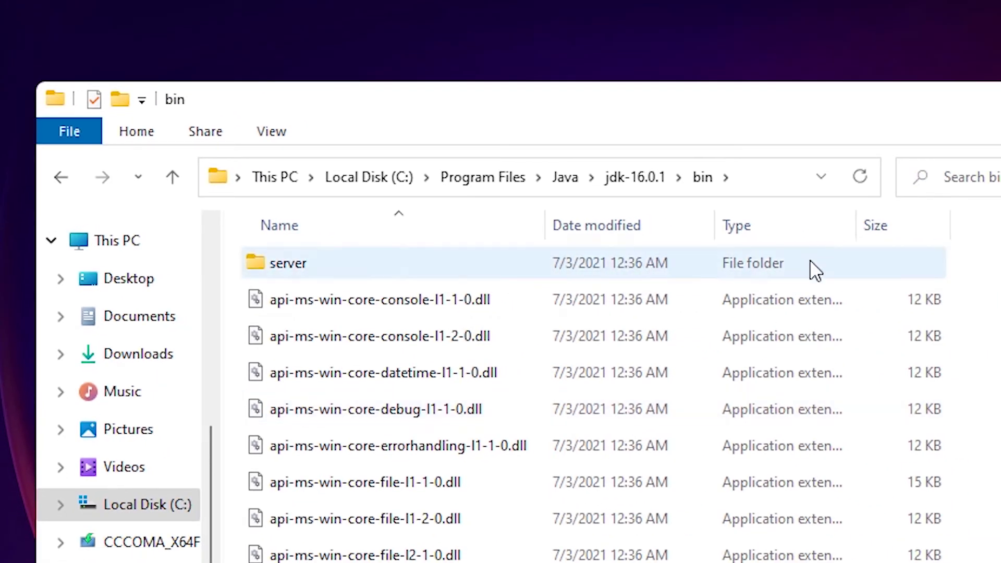
- Copy the bin folder path from the address bar and return to the desktop
{"action": "left_click", "coordinate": [752, 185]}
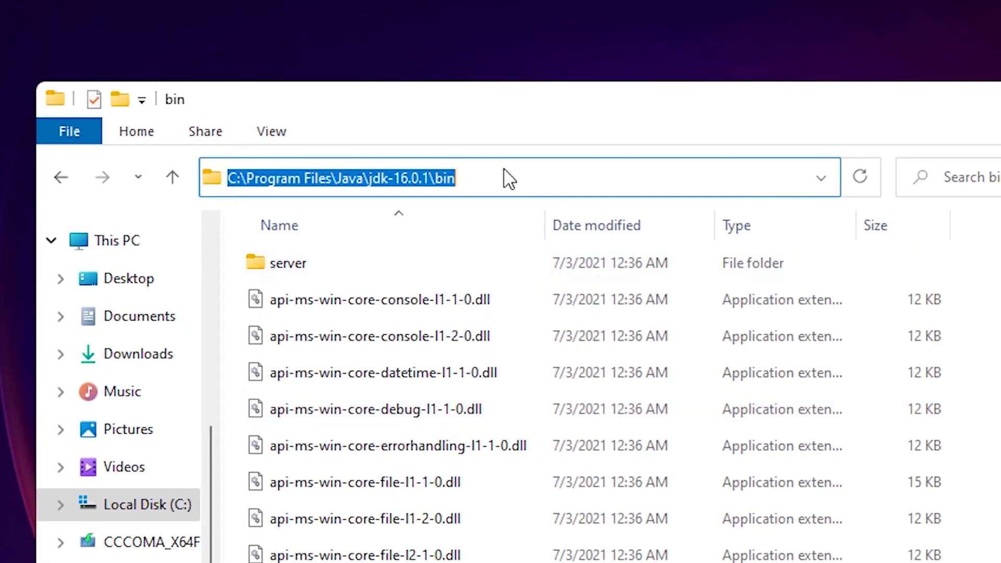
{"action": "right_click", "coordinate": [347, 178]}
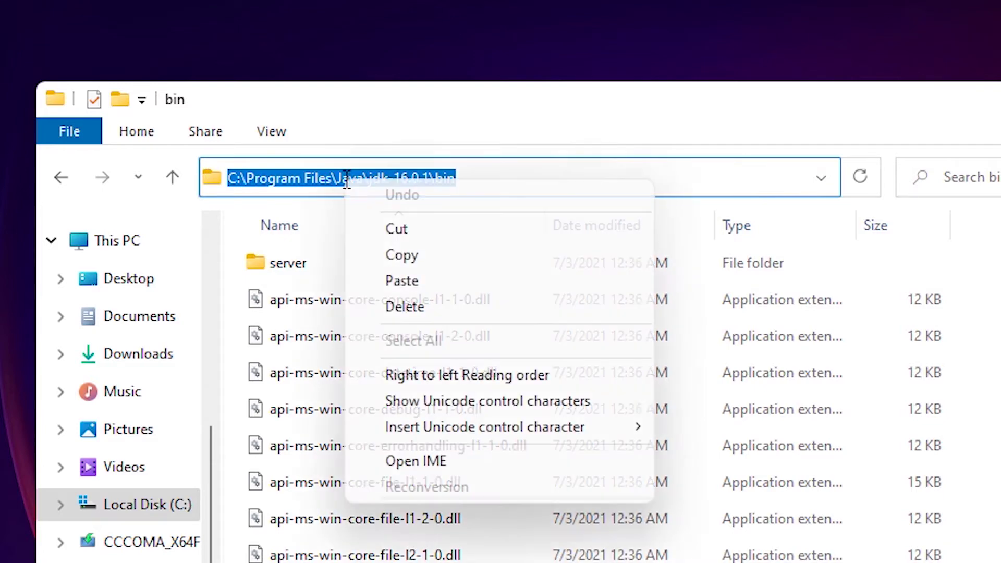
{"action": "left_click", "coordinate": [421, 254]}
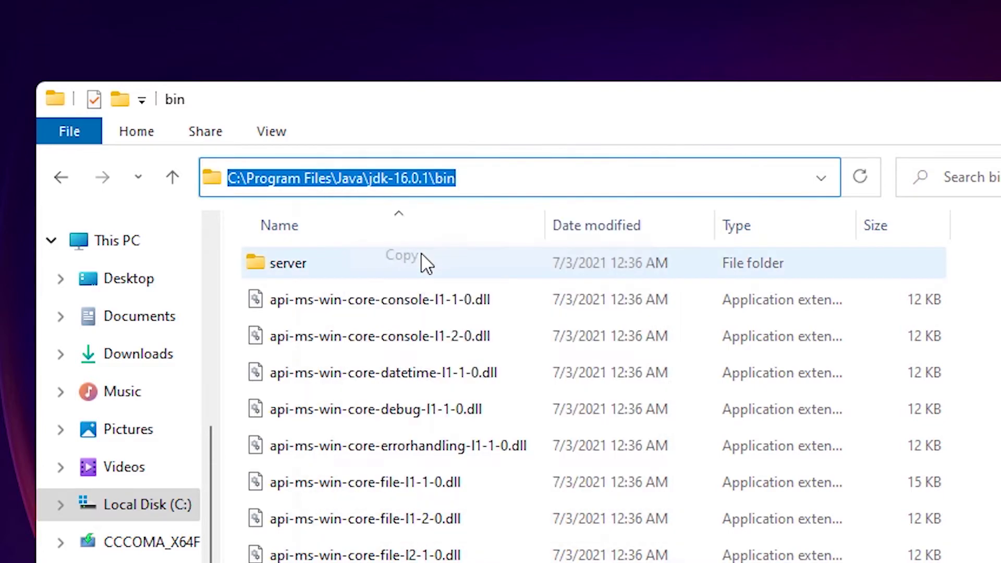
{"action": "key", "text": "super+d"}
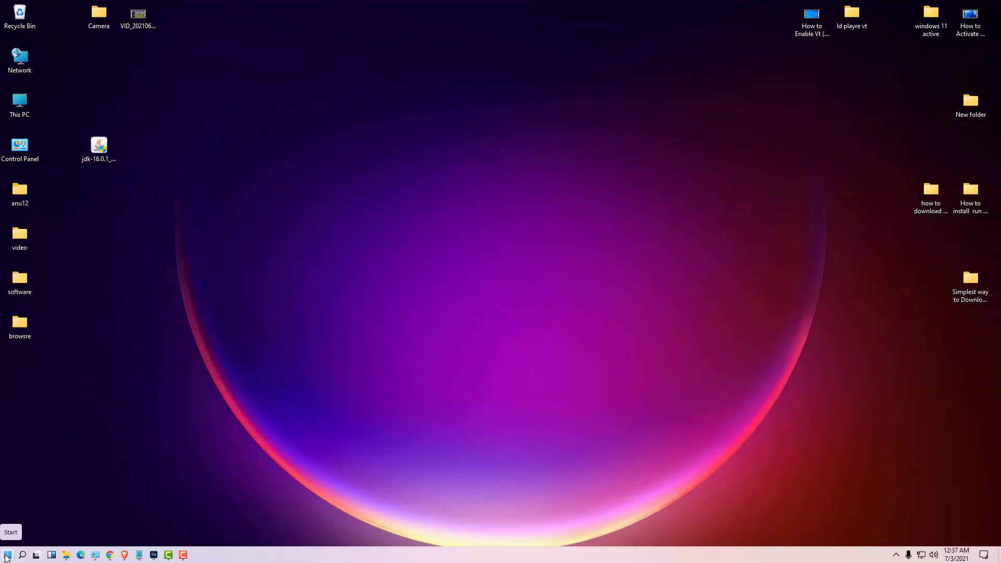
{"action": "left_click", "coordinate": [7, 555]}
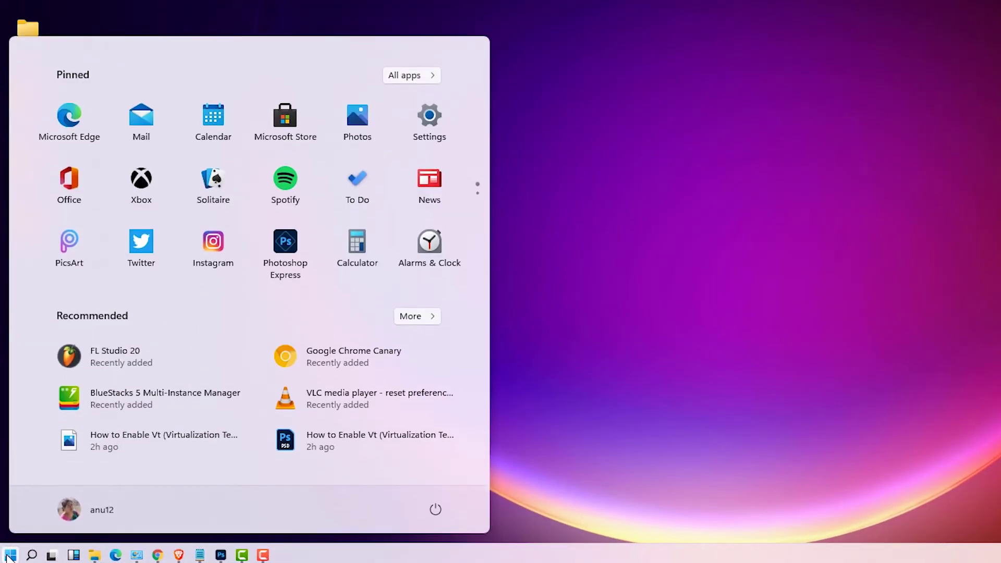
- Open Settings and search 'envi' to reach Edit the system environment variables
{"action": "type", "text": "se"}
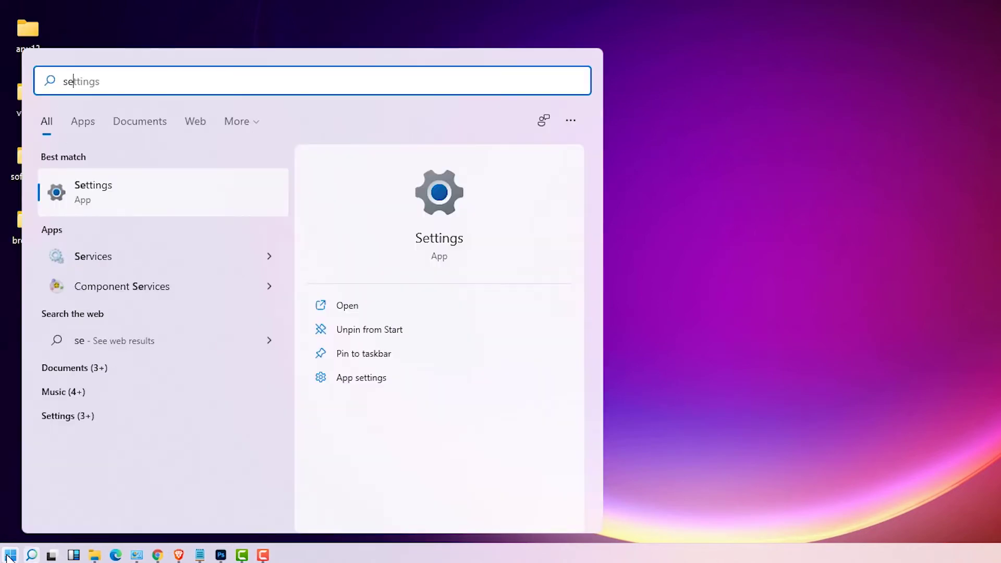
{"action": "type", "text": "tt"}
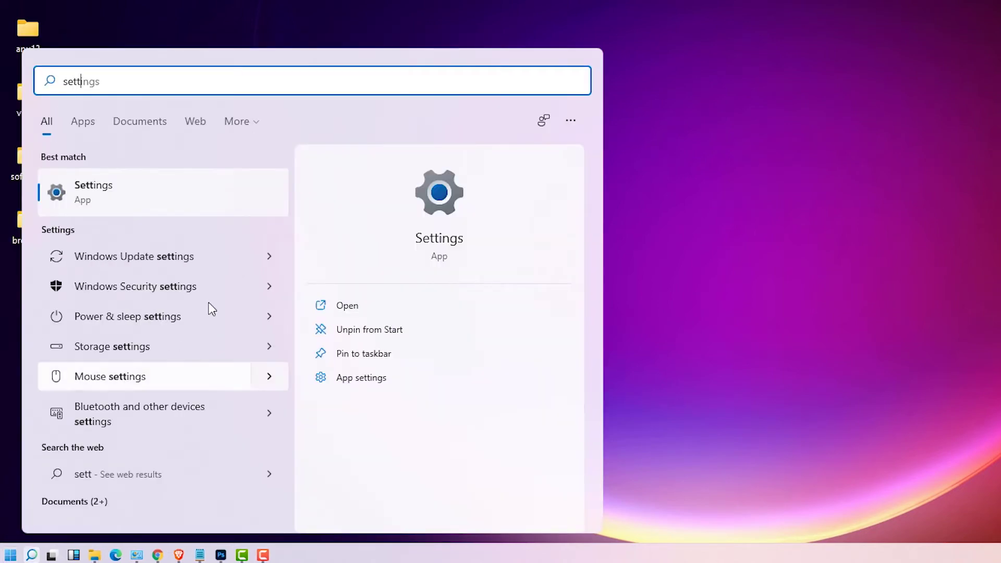
{"action": "left_click", "coordinate": [197, 192]}
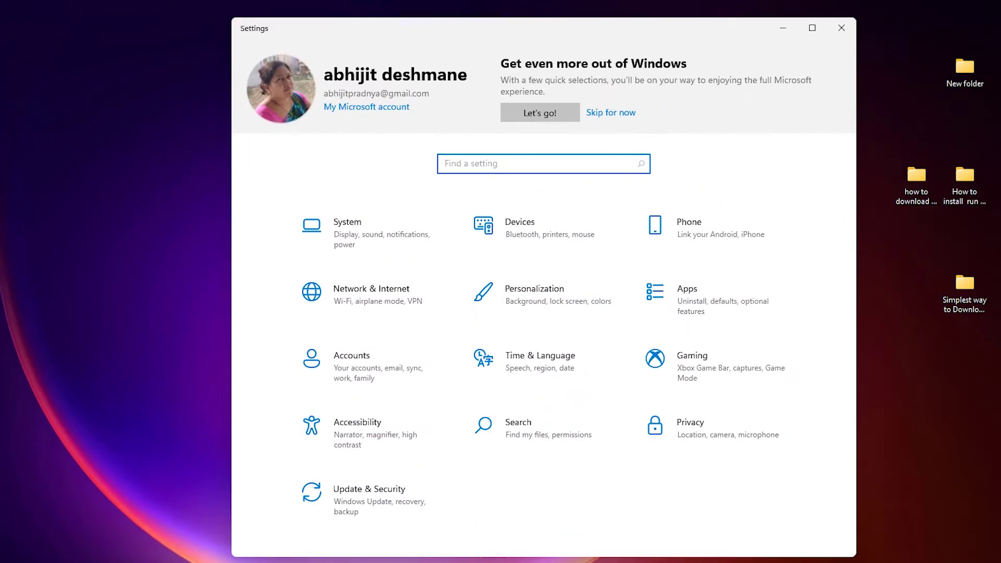
{"action": "left_click_drag", "start_coordinate": [493, 29], "coordinate": [330, 29]}
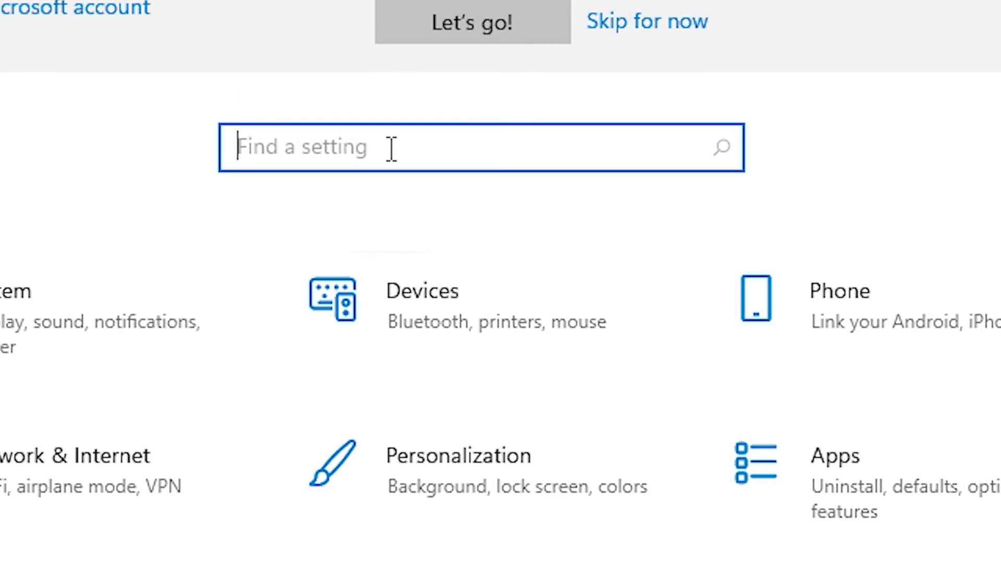
{"action": "type", "text": "envi"}
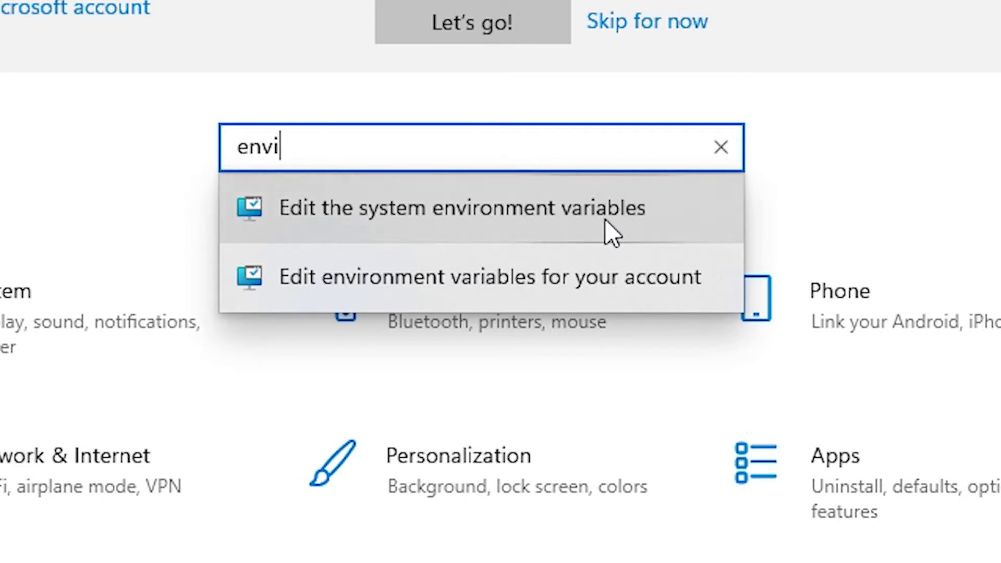
{"action": "left_click", "coordinate": [556, 218]}
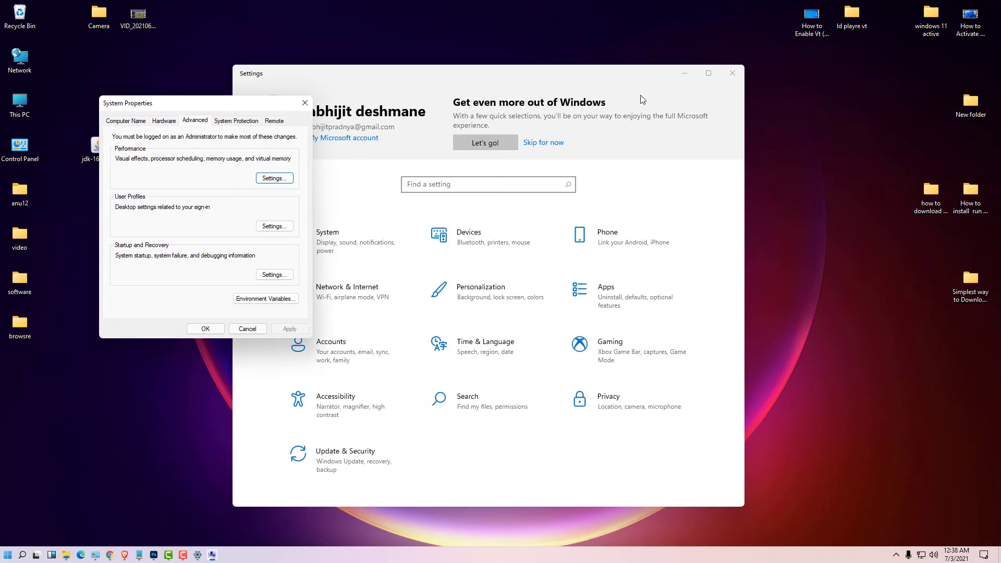
- Close Settings and open Environment Variables from System Properties
{"action": "left_click", "coordinate": [793, 41]}
{"action": "left_click_drag", "start_coordinate": [218, 110], "coordinate": [445, 117]}
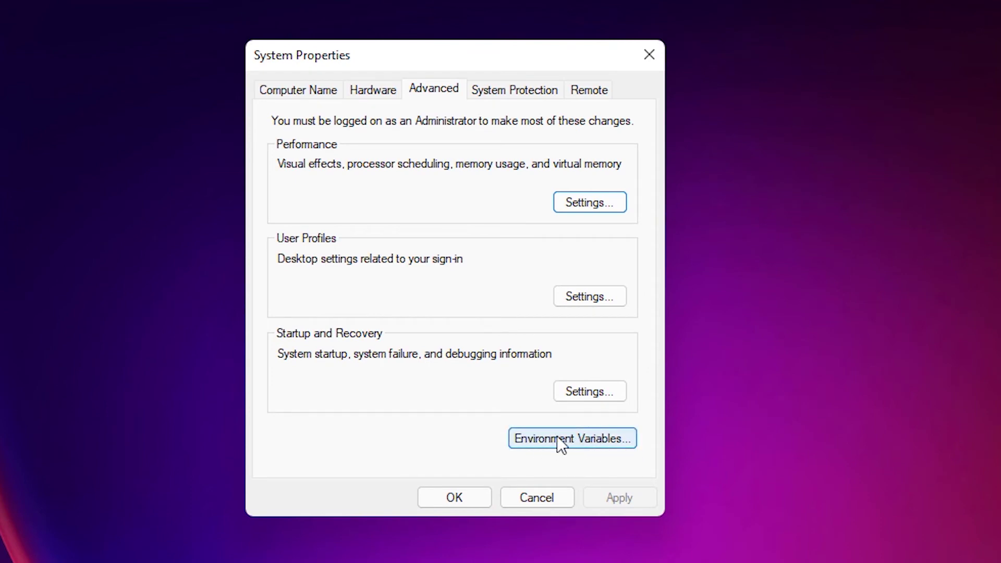
{"action": "left_click", "coordinate": [552, 439]}
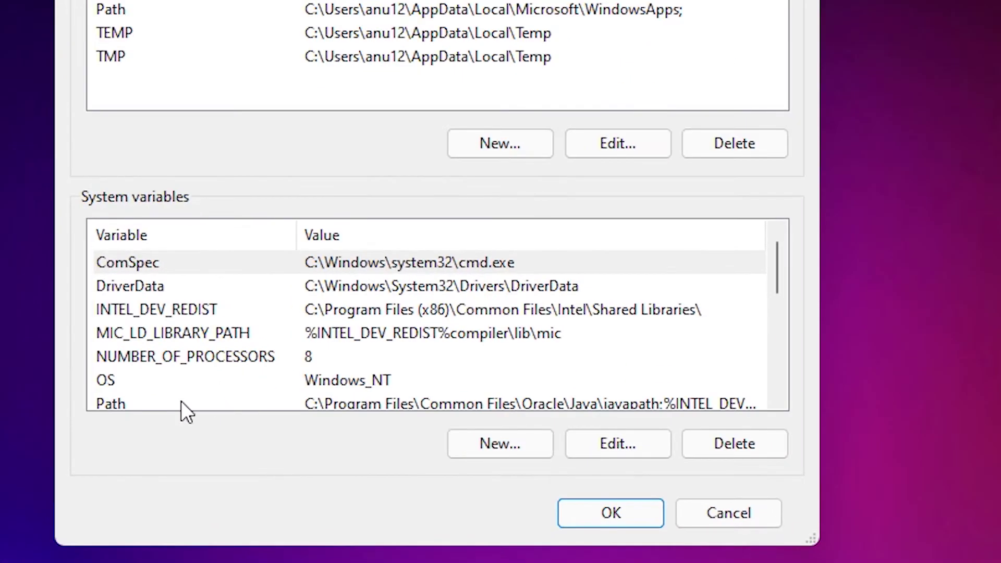
{"action": "left_click_drag", "start_coordinate": [787, 267], "coordinate": [777, 290]}
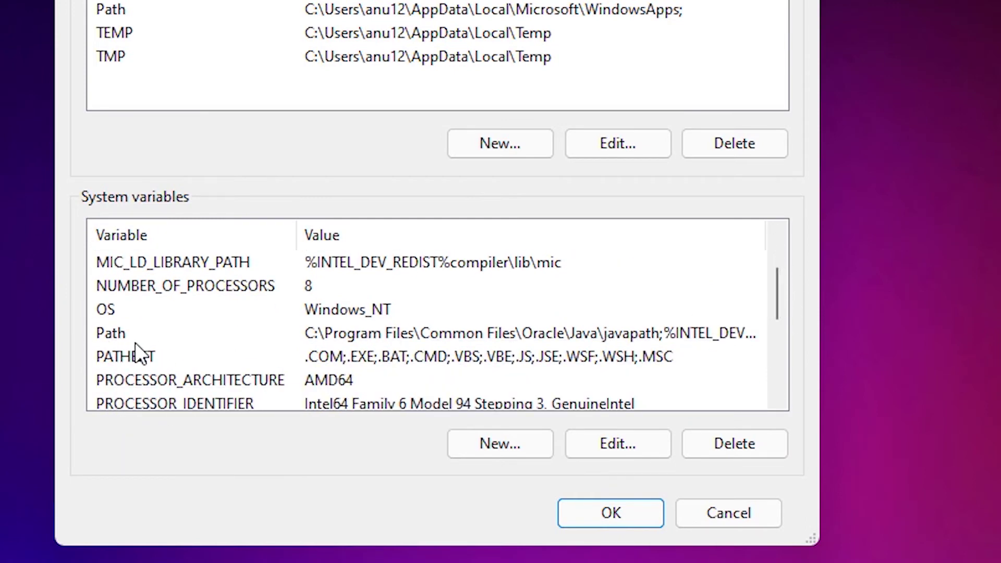
- Add C:\Program Files\Java\jdk-16.0.1\bin as a new system Path entry
{"action": "left_click", "coordinate": [117, 333]}
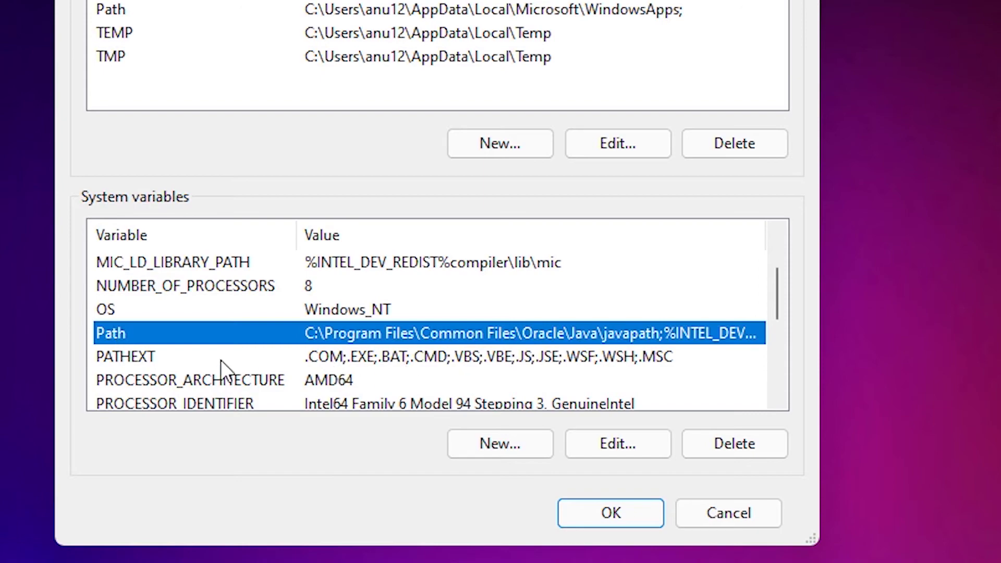
{"action": "left_click", "coordinate": [650, 442]}
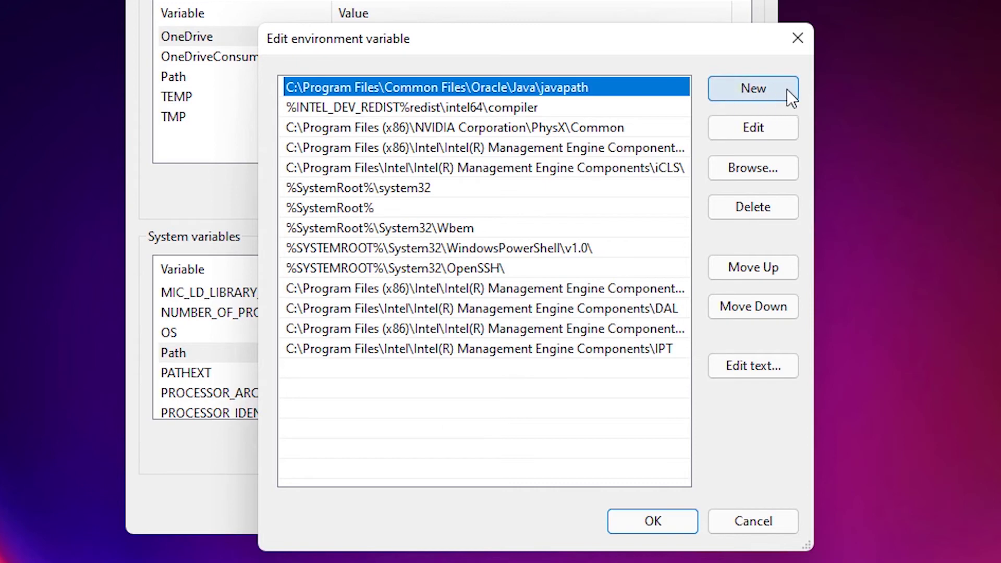
{"action": "left_click", "coordinate": [773, 86]}
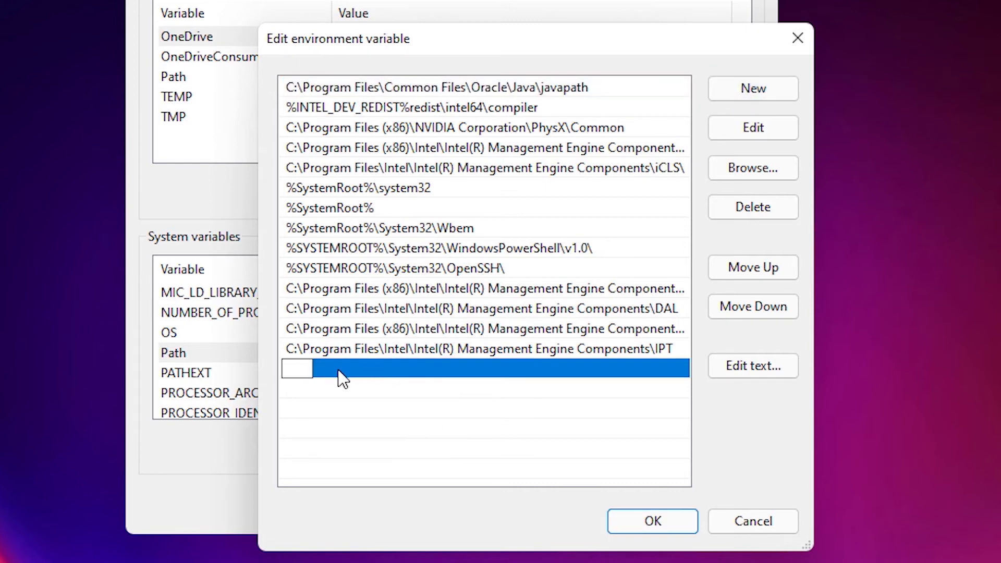
{"action": "key", "text": "ctrl+v"}
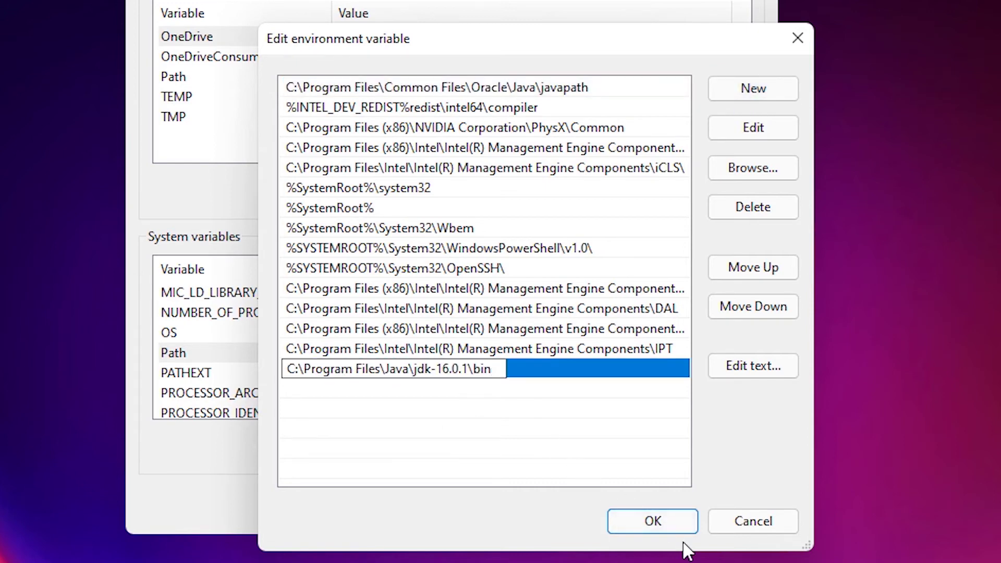
{"action": "left_click", "coordinate": [659, 521]}
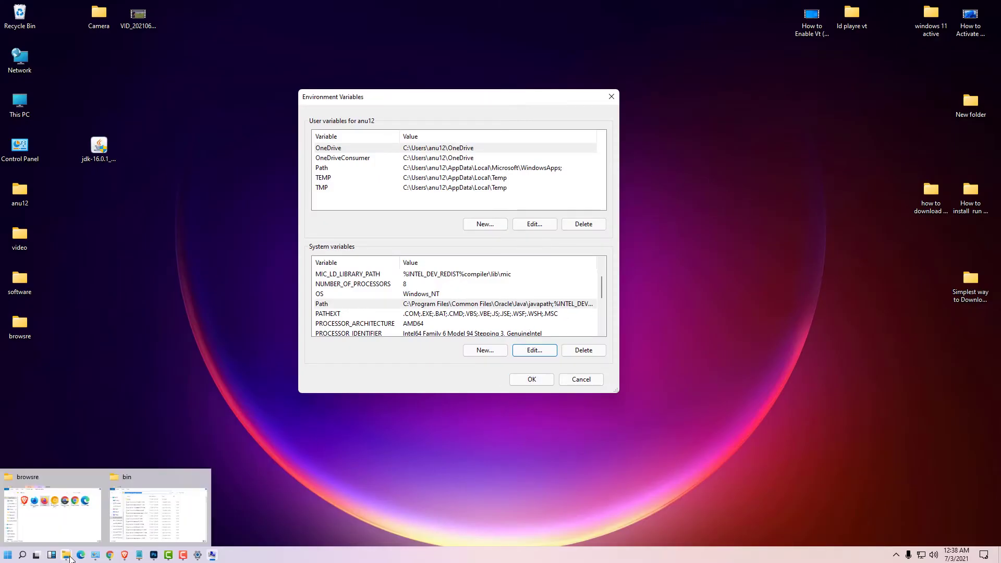
- Copy the C:\Program Files\Java\jdk-16.0.1 path from File Explorer, then minimize it
{"action": "left_click", "coordinate": [113, 537]}
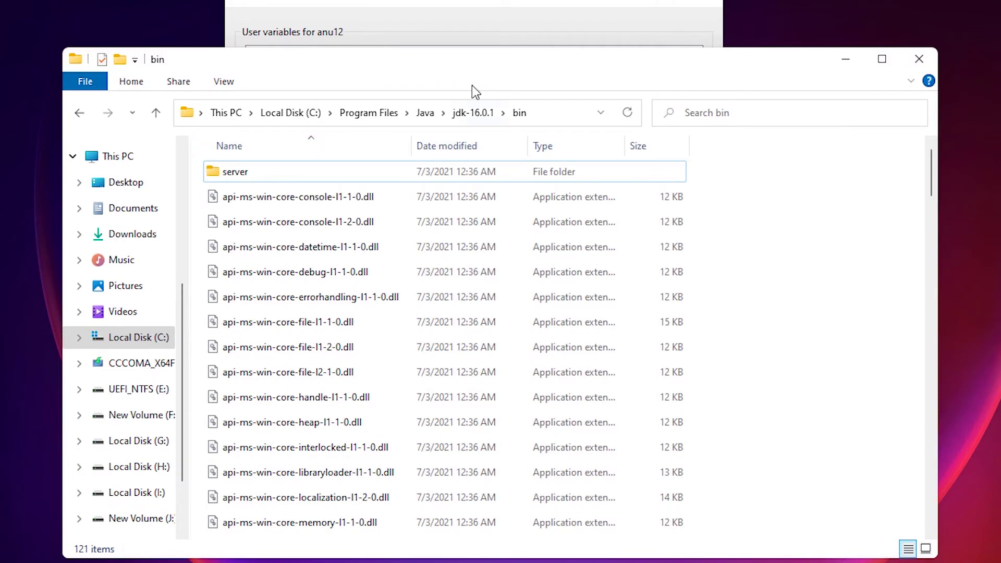
{"action": "left_click_drag", "start_coordinate": [457, 67], "coordinate": [467, 52]}
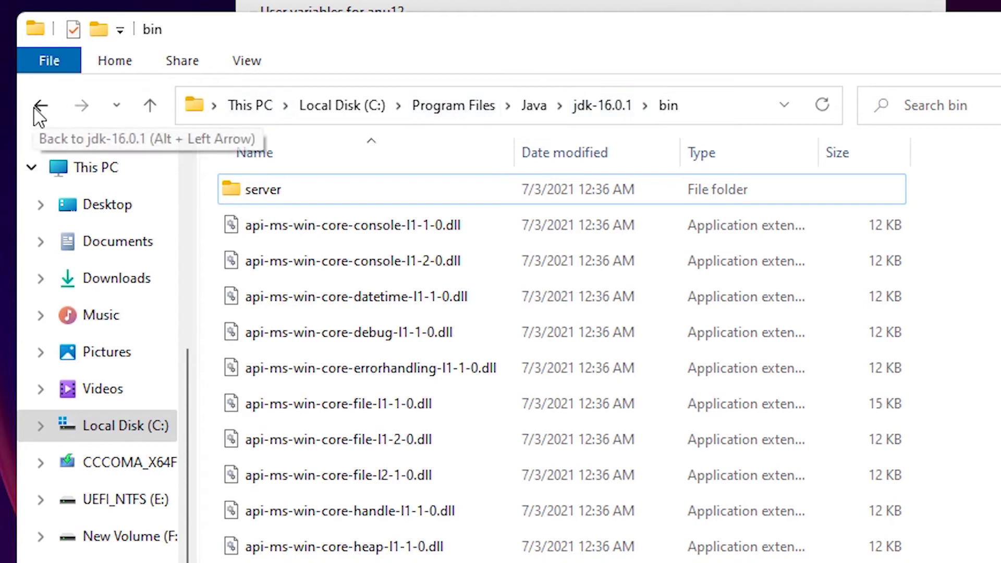
{"action": "left_click", "coordinate": [621, 115]}
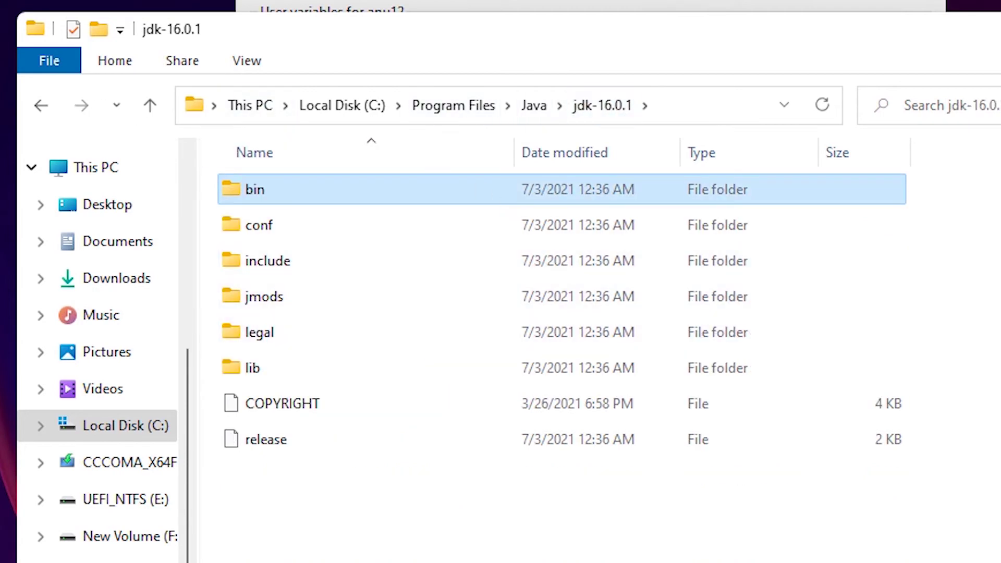
{"action": "left_click", "coordinate": [709, 109]}
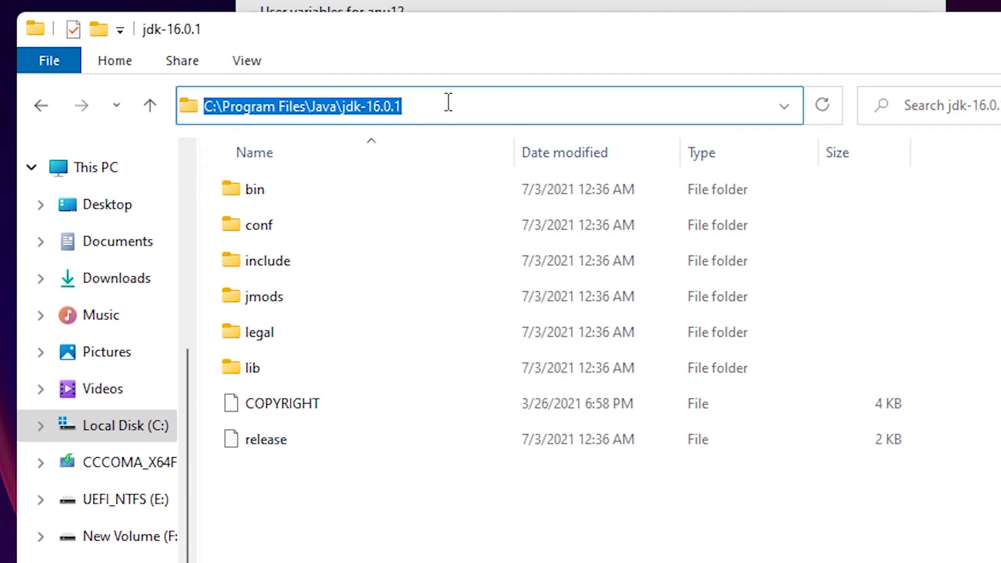
{"action": "right_click", "coordinate": [401, 107]}
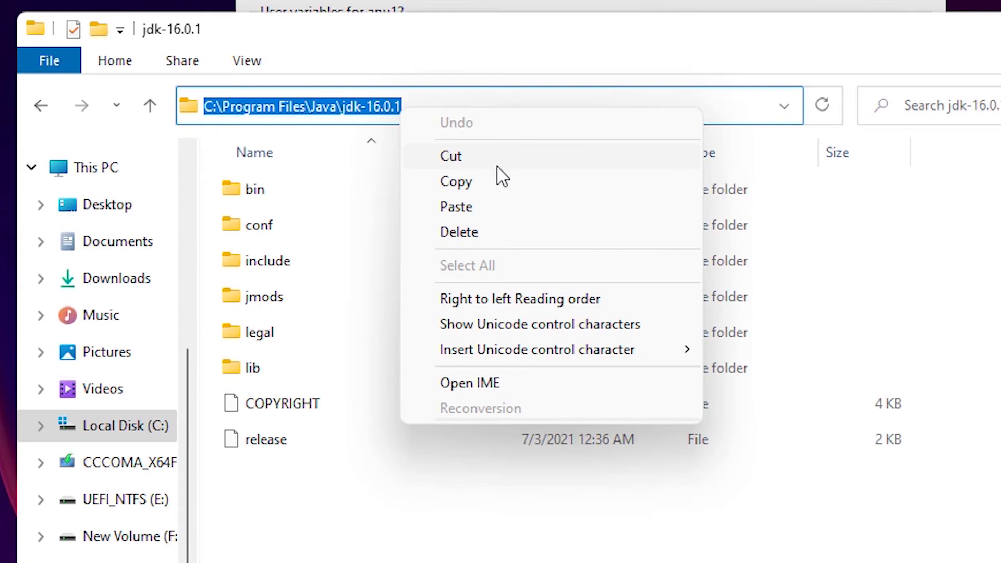
{"action": "left_click", "coordinate": [487, 195]}
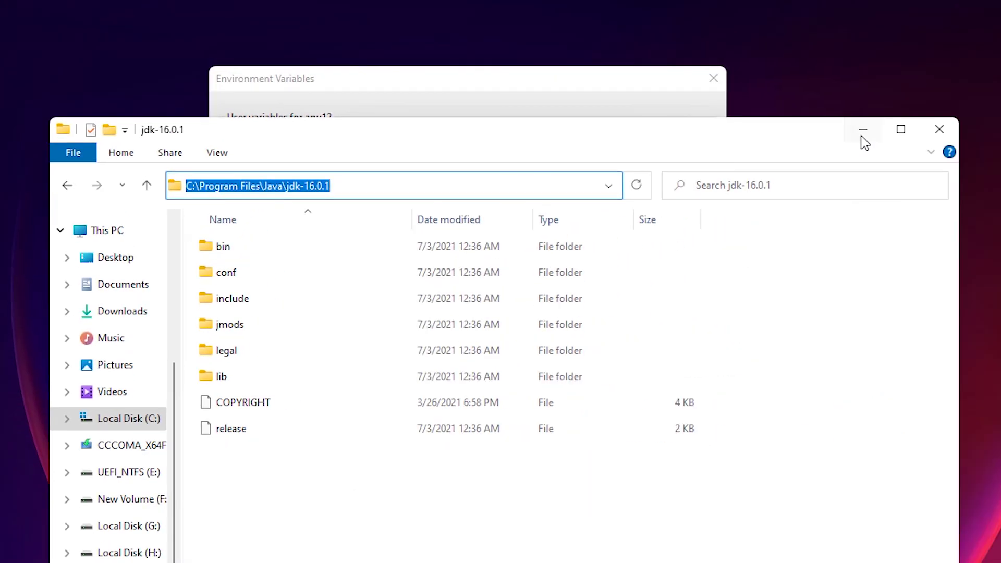
{"action": "left_click", "coordinate": [862, 137]}
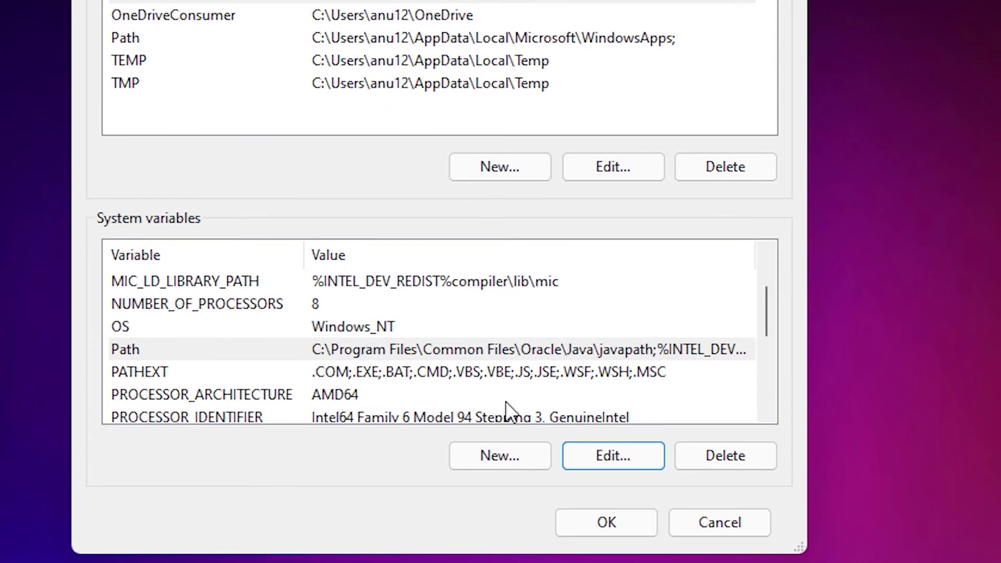
- Create system variable JAVA_HOME = C:\Program Files\Java\jdk-16.0.1 and OK all dialogs
{"action": "left_click", "coordinate": [524, 458]}
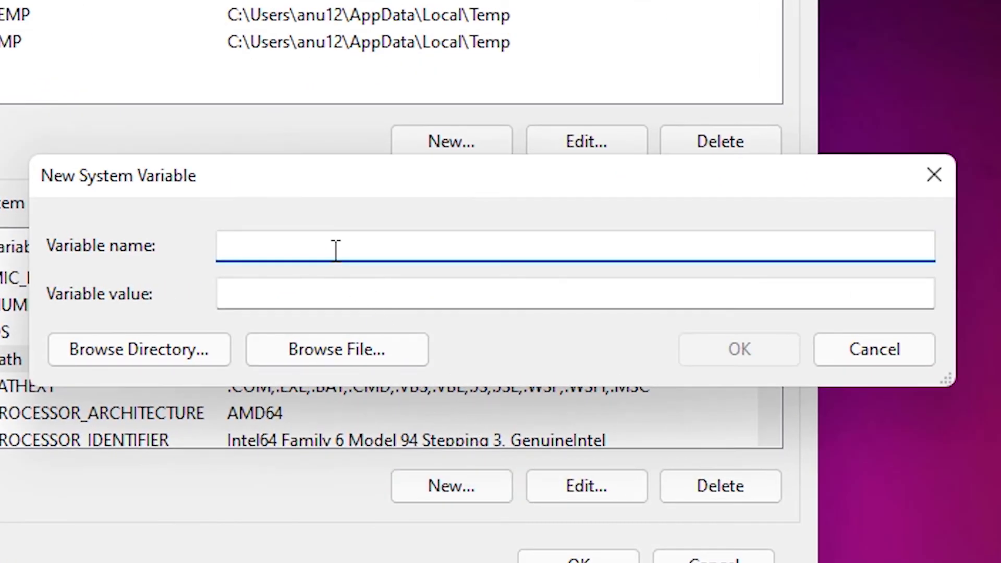
{"action": "type", "text": "JAVA_HOME"}
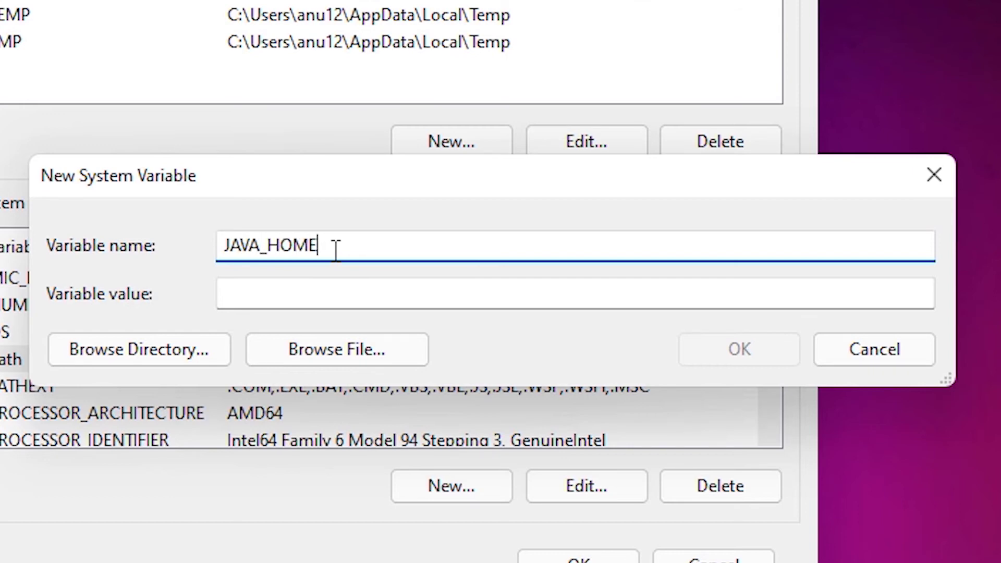
{"action": "left_click", "coordinate": [368, 293]}
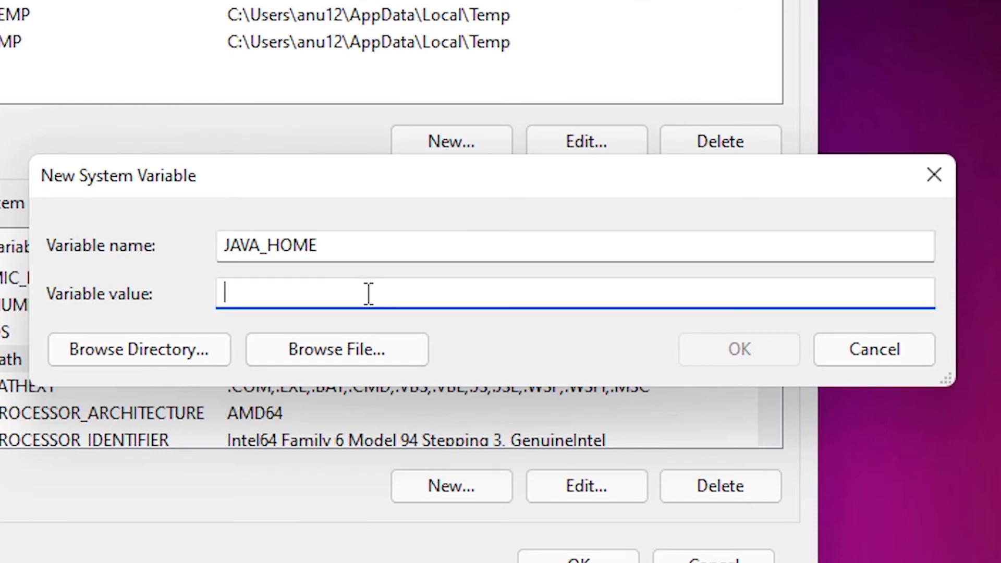
{"action": "key", "text": "ctrl+v"}
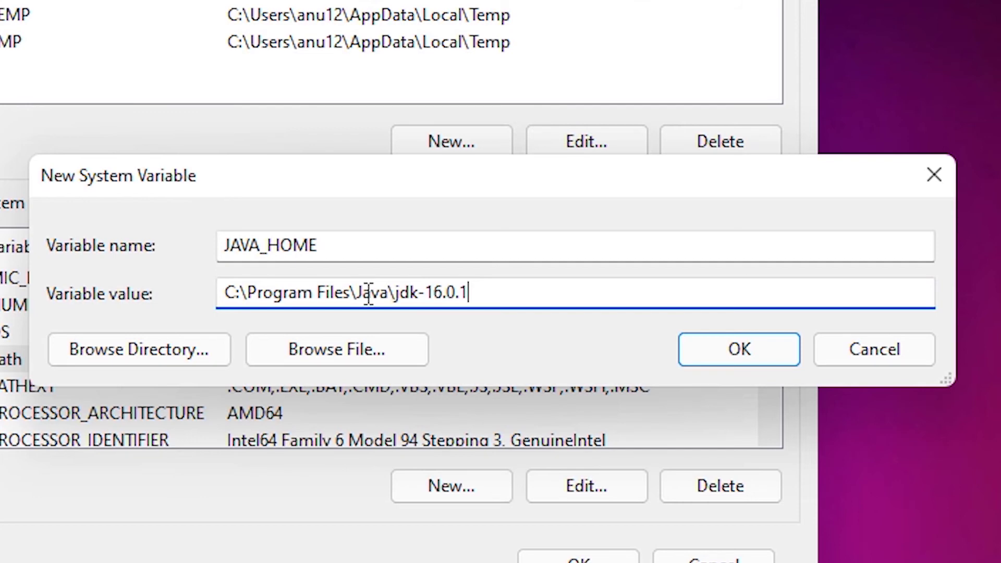
{"action": "left_click", "coordinate": [767, 359]}
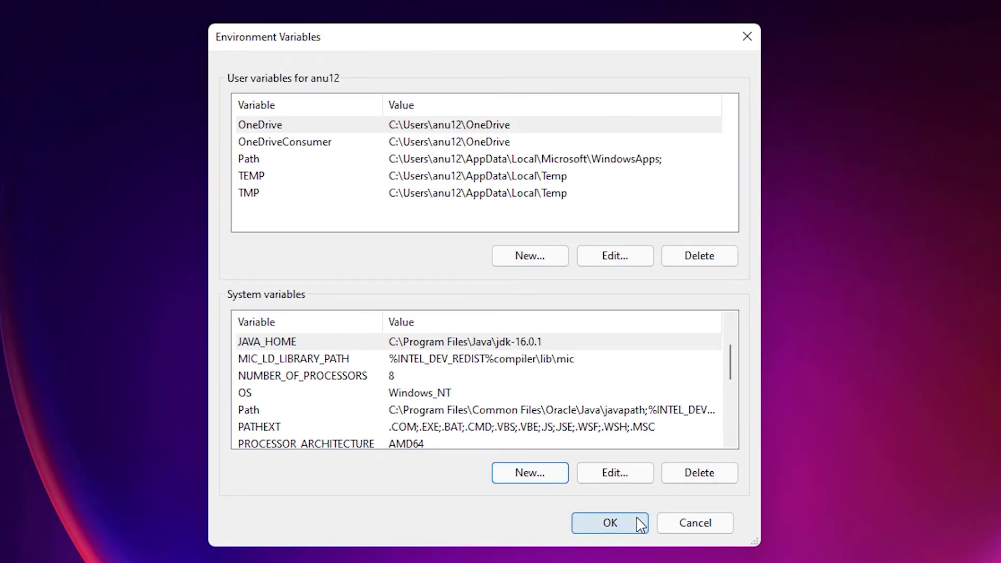
{"action": "left_click", "coordinate": [637, 520]}
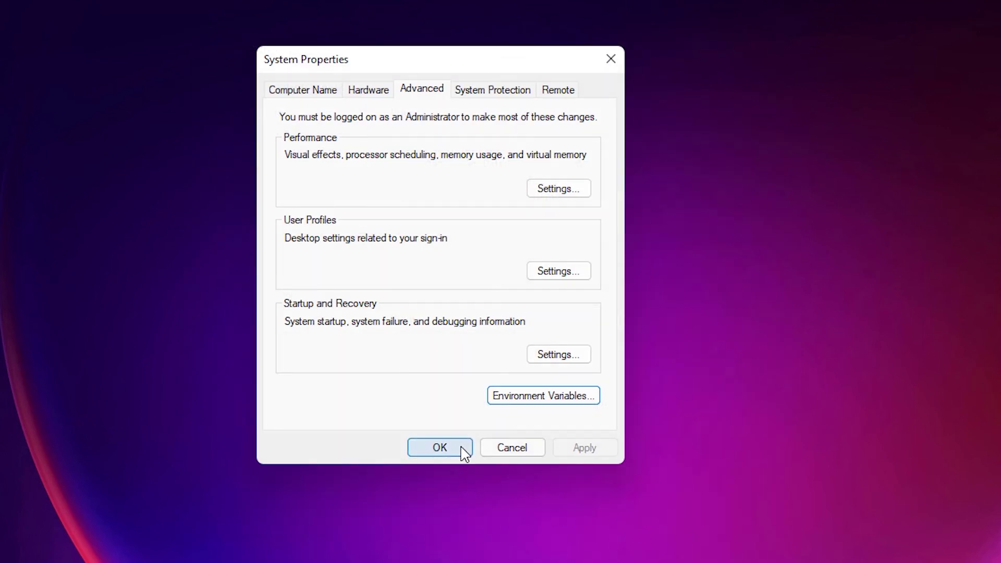
{"action": "left_click", "coordinate": [439, 448]}
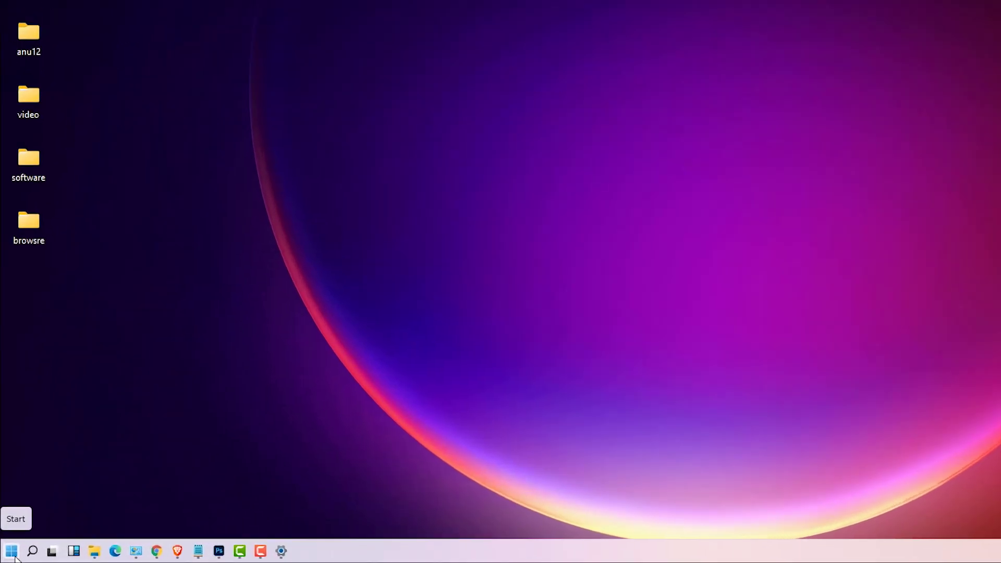
- Search Start for cmd and run Command Prompt as administrator
{"action": "left_click", "coordinate": [7, 555]}
{"action": "type", "text": "cmd"}
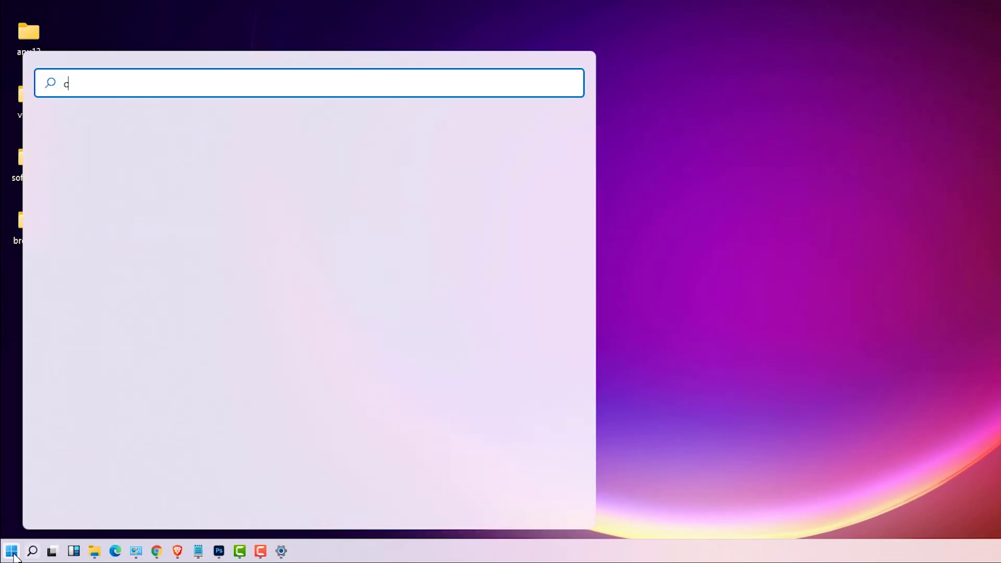
{"action": "right_click", "coordinate": [182, 203]}
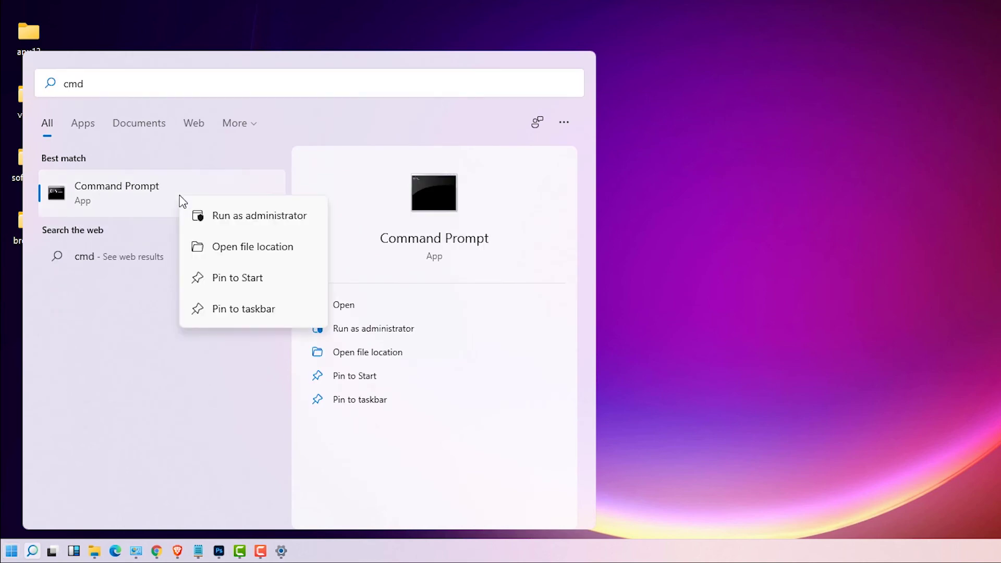
{"action": "left_click", "coordinate": [255, 218]}
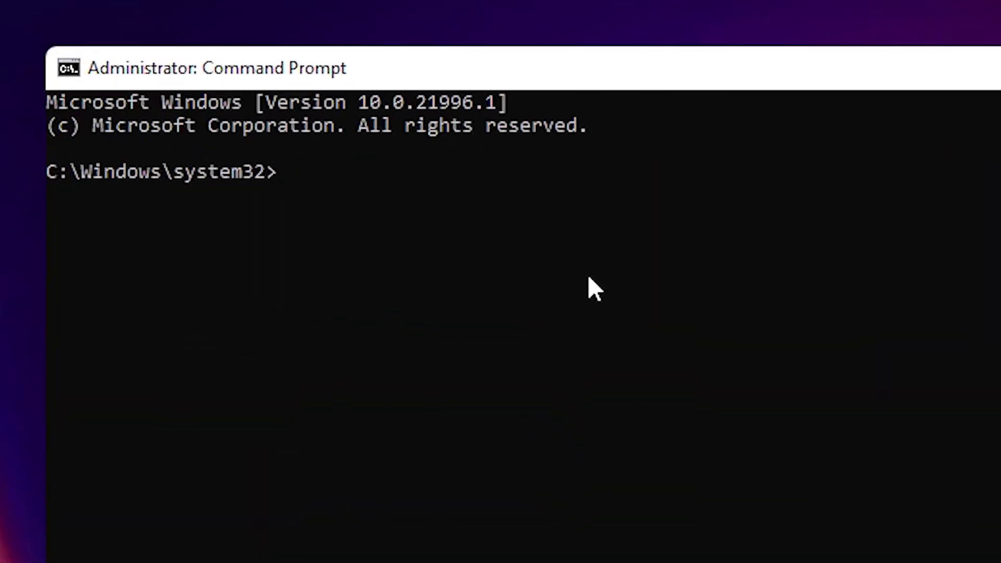
- Run java -version in Command Prompt and confirm it reports Java 16.0.1, build 16.0.1+9-24
{"action": "type", "text": "java -"}
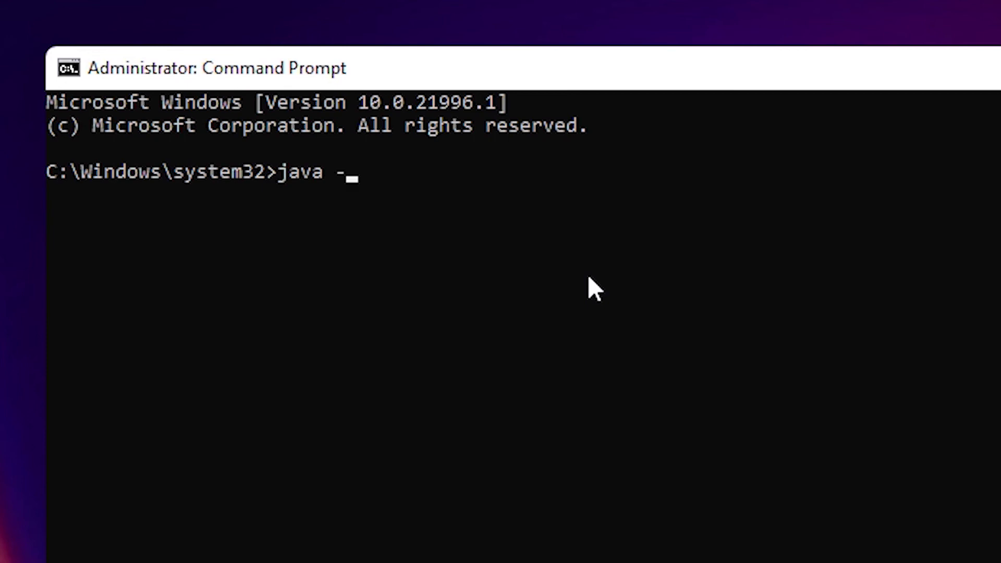
{"action": "type", "text": "version"}
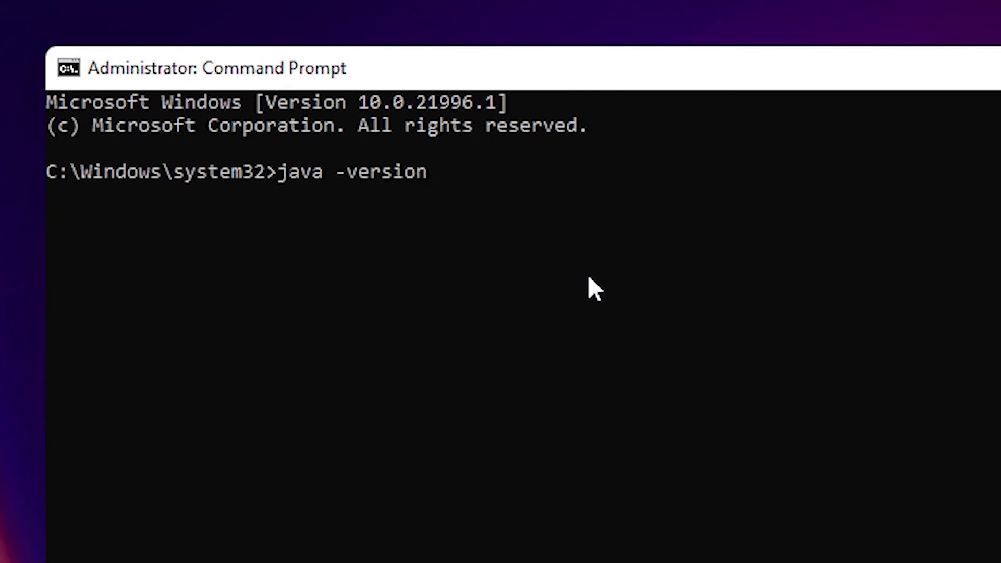
{"action": "key", "text": "Return"}
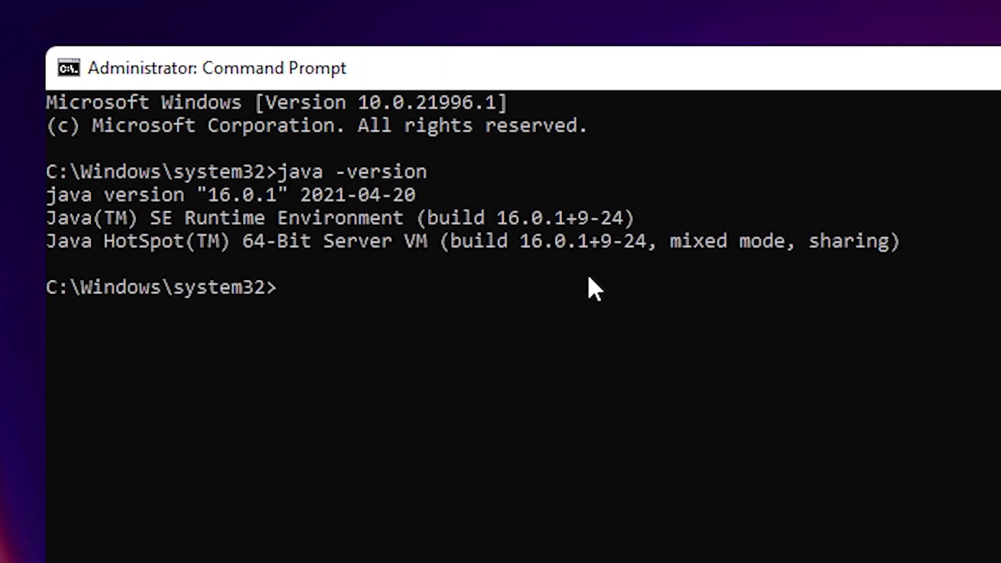